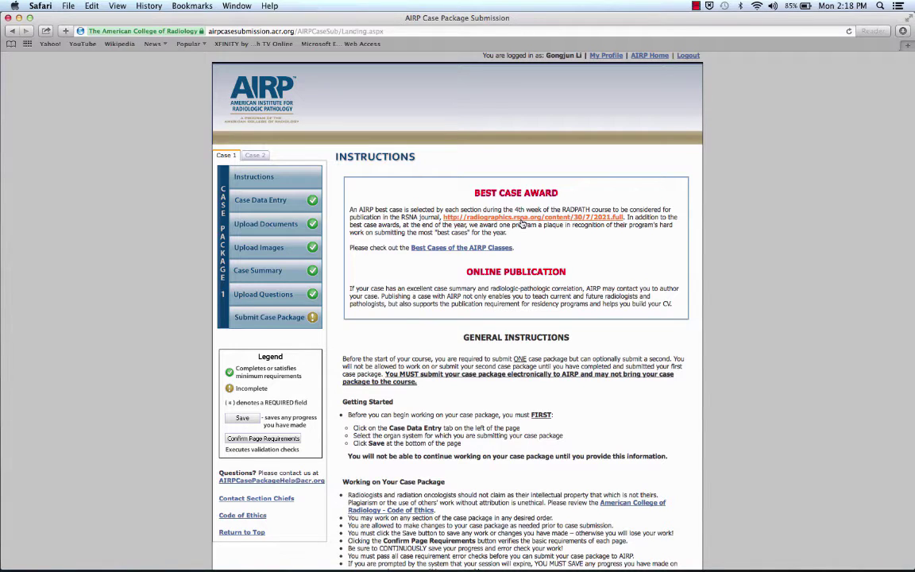
# - Set Contributor's Diagnosis 1 to ABSCESS in the Diagnosis and Findings section of the case data entry
pyautogui.scroll(-2, 508, 366)
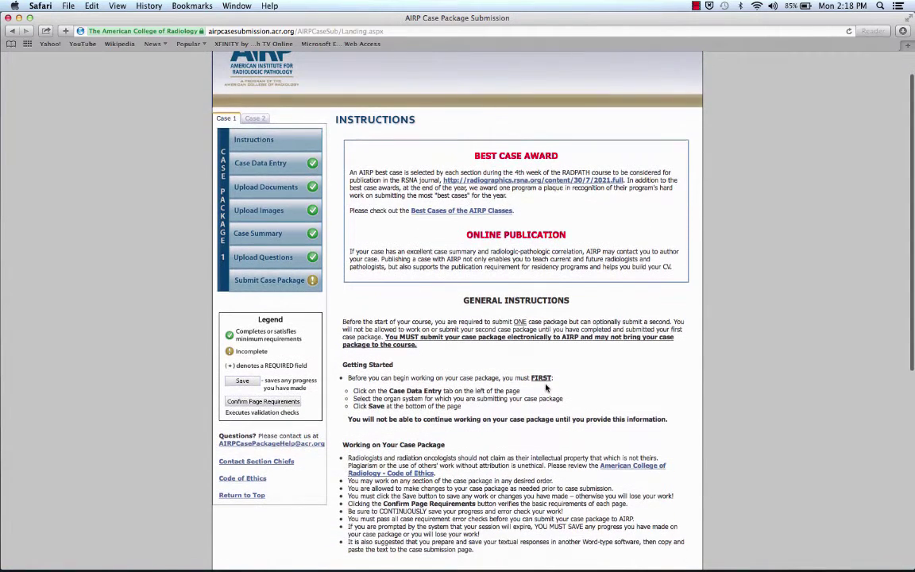
pyautogui.scroll(-1, 516, 373)
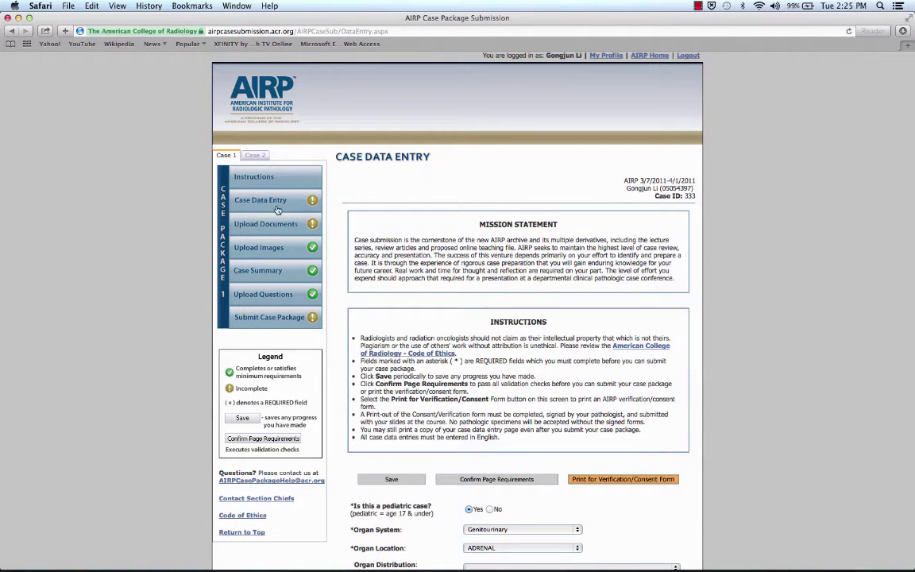
pyautogui.scroll(-5, 403, 465)
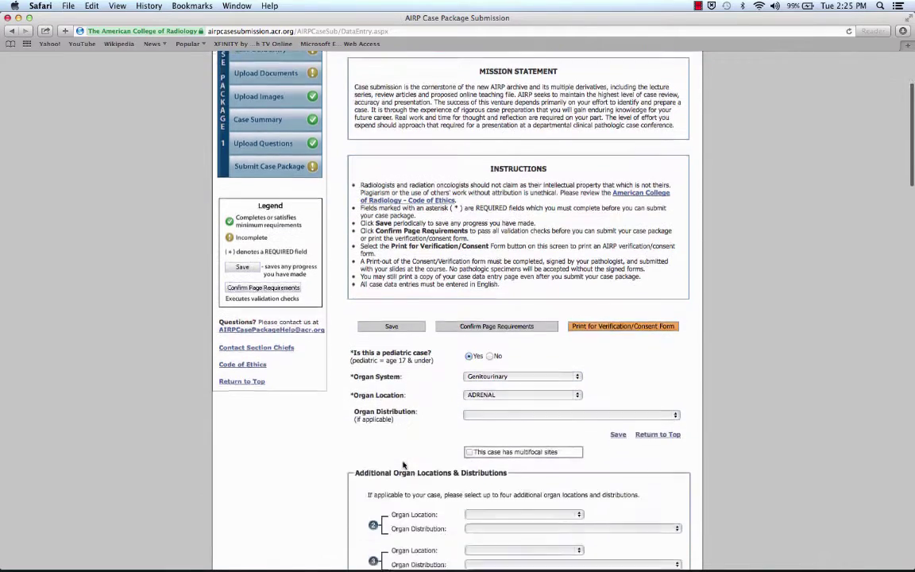
pyautogui.scroll(-1, 402, 465)
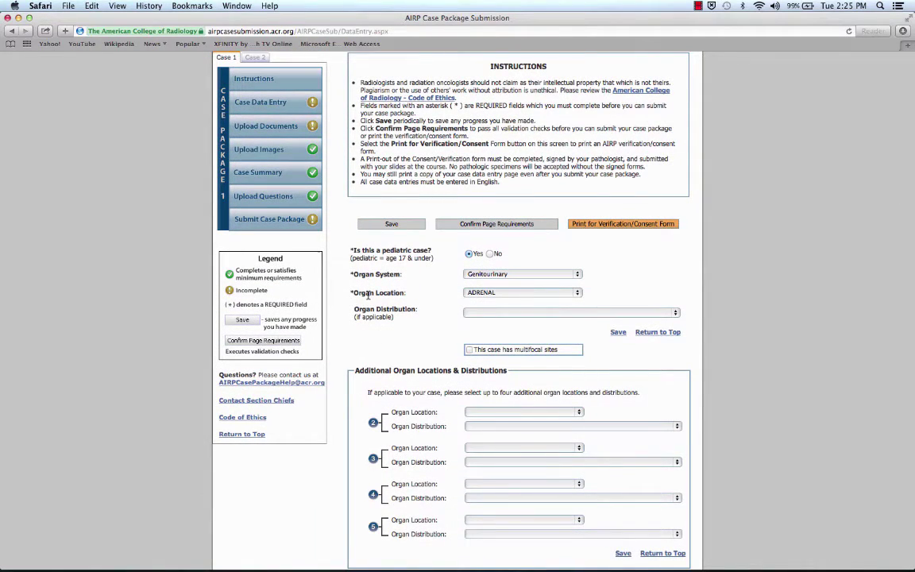
pyautogui.scroll(-8, 367, 293)
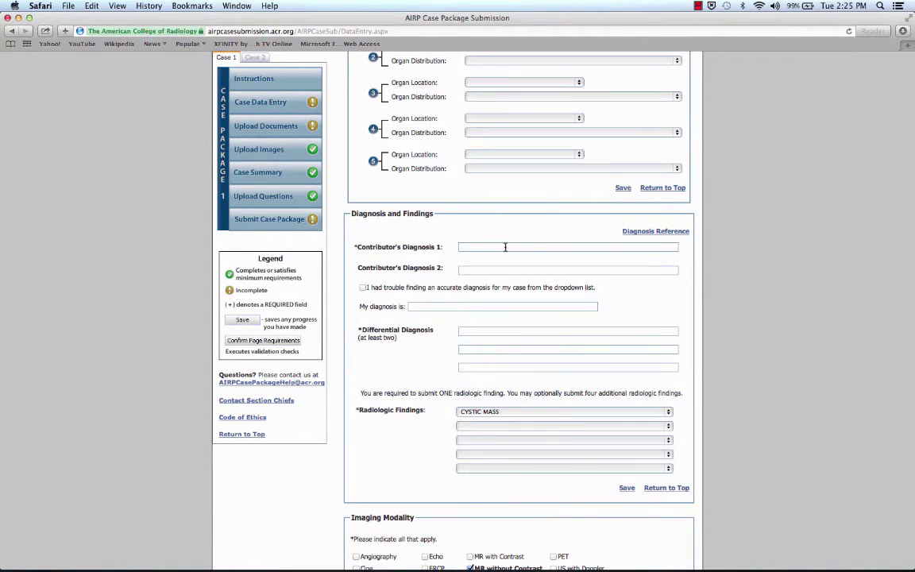
pyautogui.click(505, 247)
pyautogui.write('A')
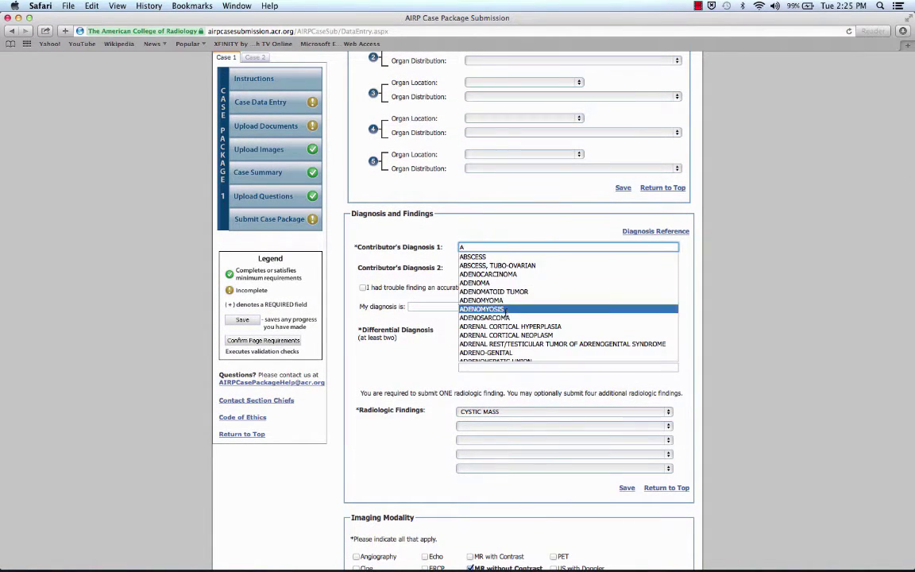
pyautogui.click(493, 256)
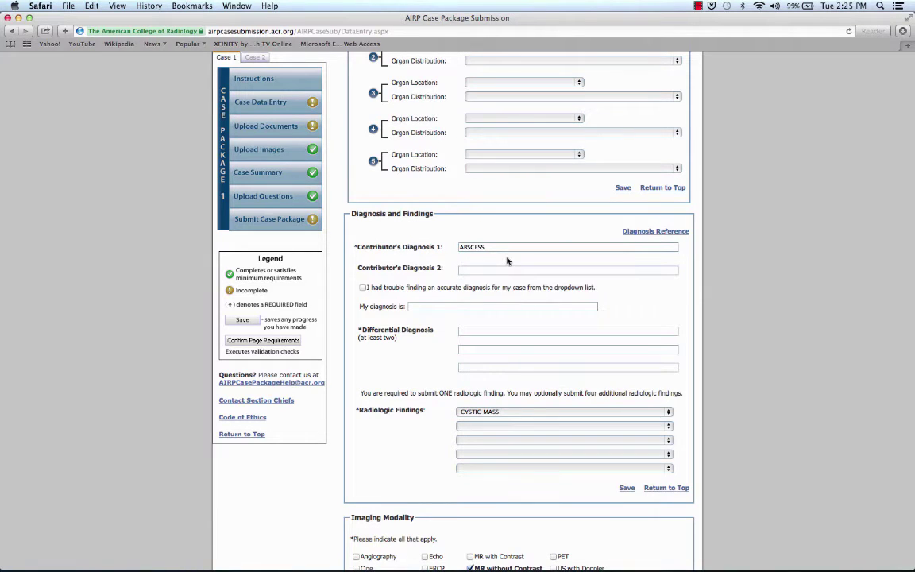
# - Enter CARCINOID and WILMS TUMOR / NEPHROBLASTOMA as the first two differential diagnoses
pyautogui.click(482, 332)
pyautogui.write('C')
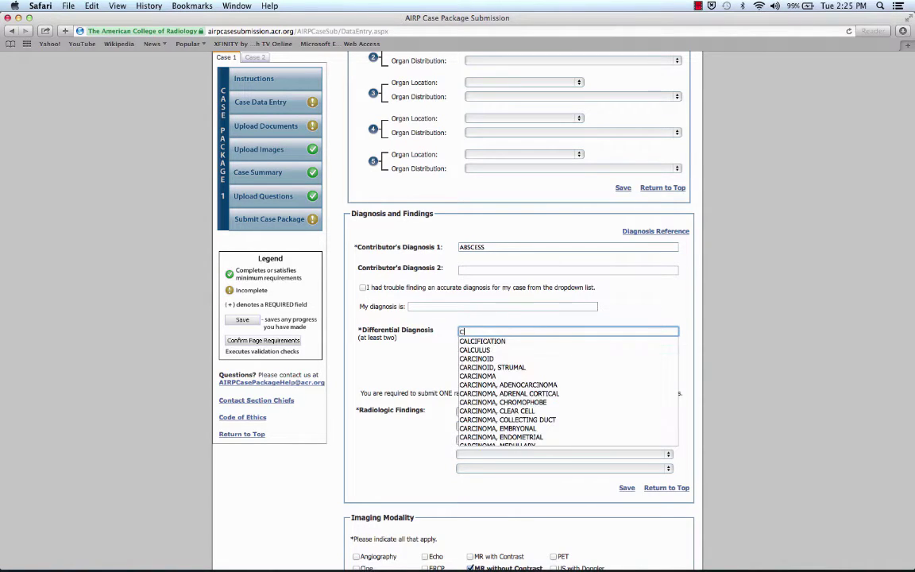
pyautogui.click(475, 359)
pyautogui.click(534, 350)
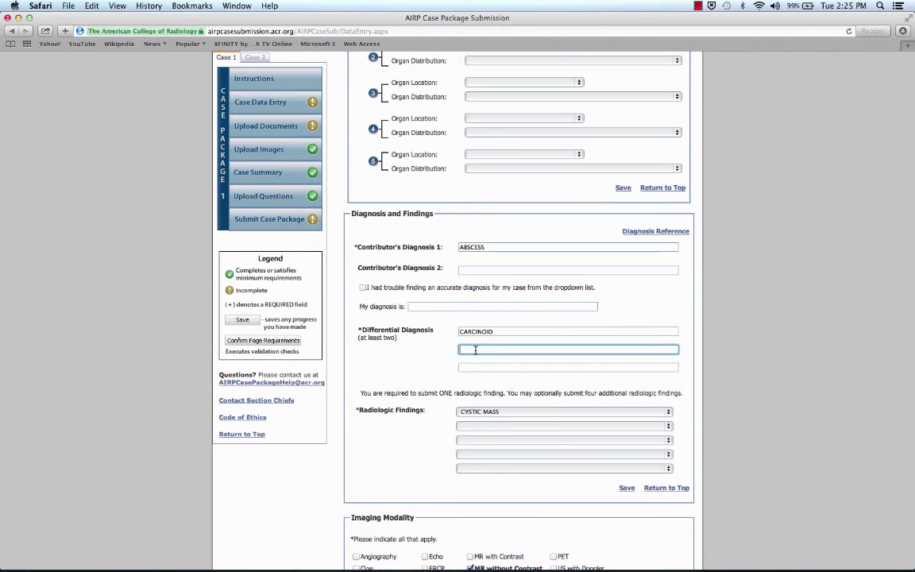
pyautogui.write('W')
pyautogui.click(504, 363)
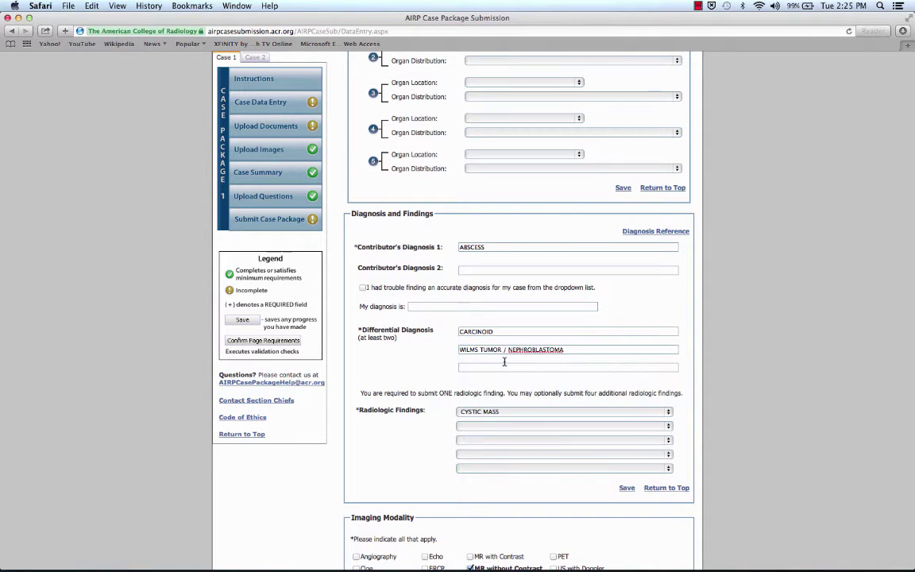
# - Run the page requirements check on the completed case data entry and acknowledge the validation message
pyautogui.scroll(-2, 644, 385)
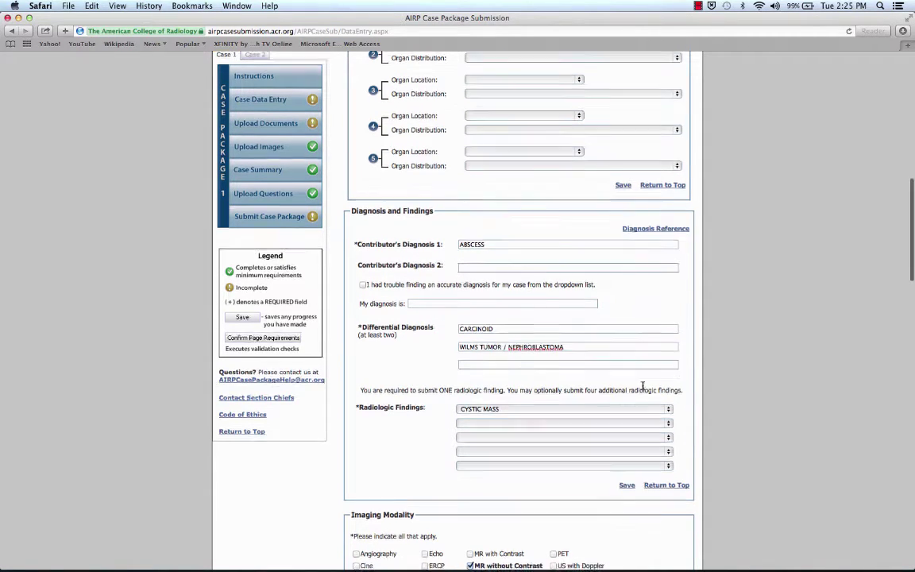
pyautogui.scroll(-3, 662, 431)
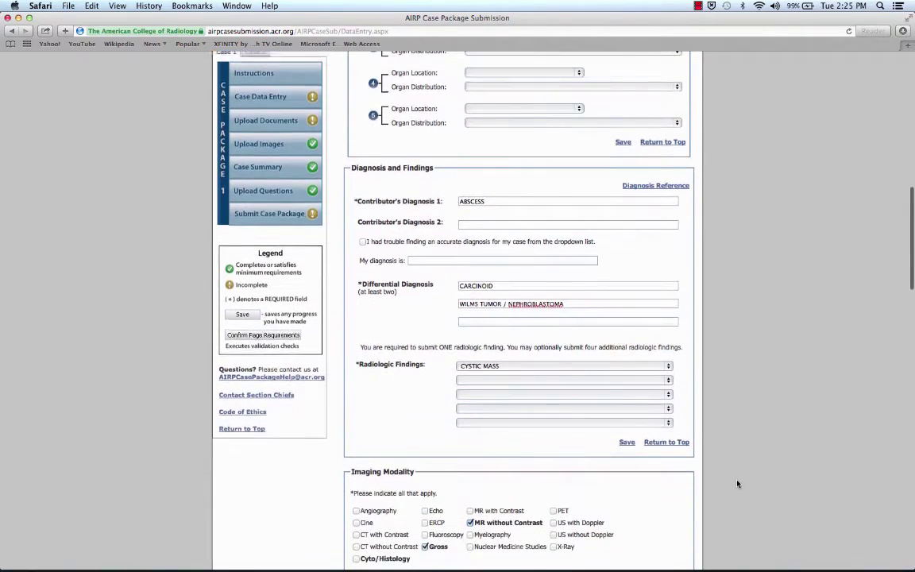
pyautogui.scroll(-15, 737, 483)
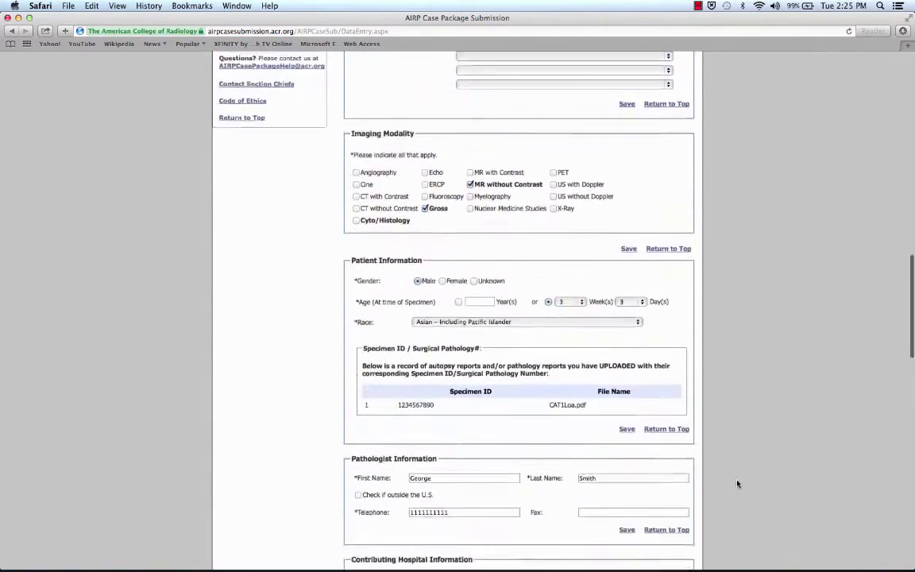
pyautogui.scroll(-6, 737, 483)
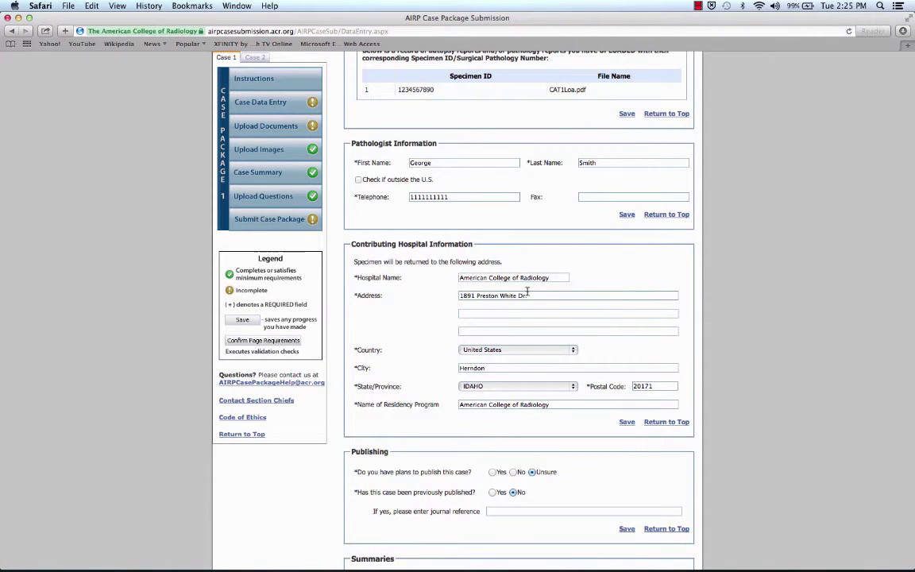
pyautogui.scroll(-1, 452, 298)
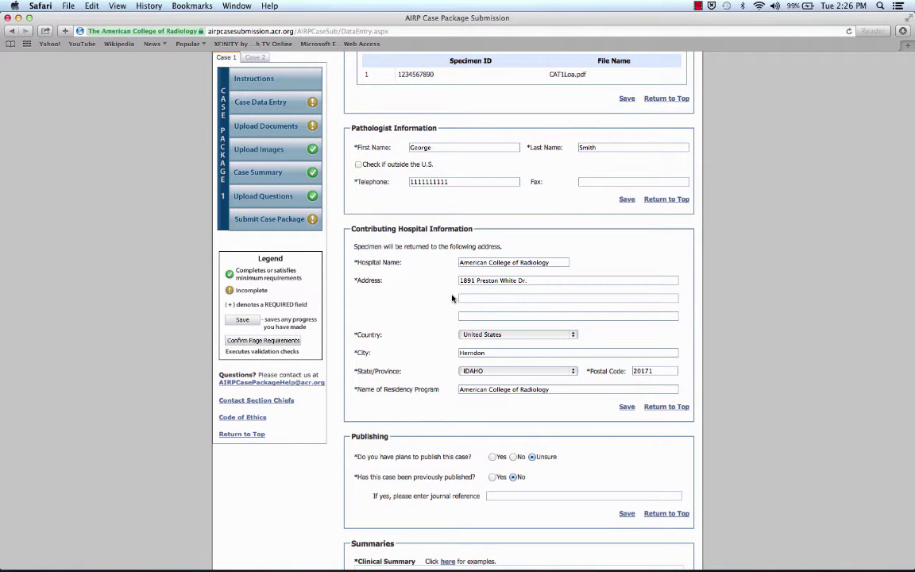
pyautogui.scroll(-8, 452, 298)
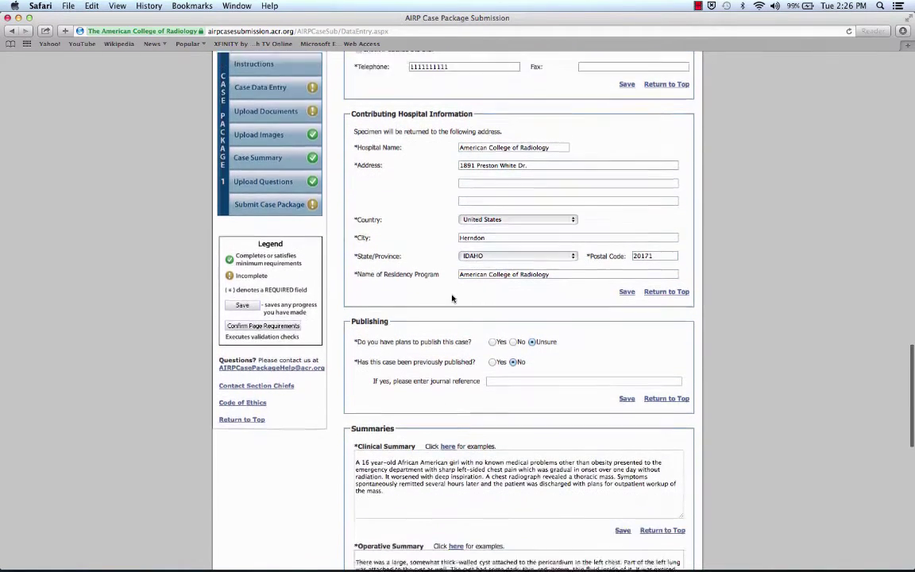
pyautogui.scroll(-13, 452, 298)
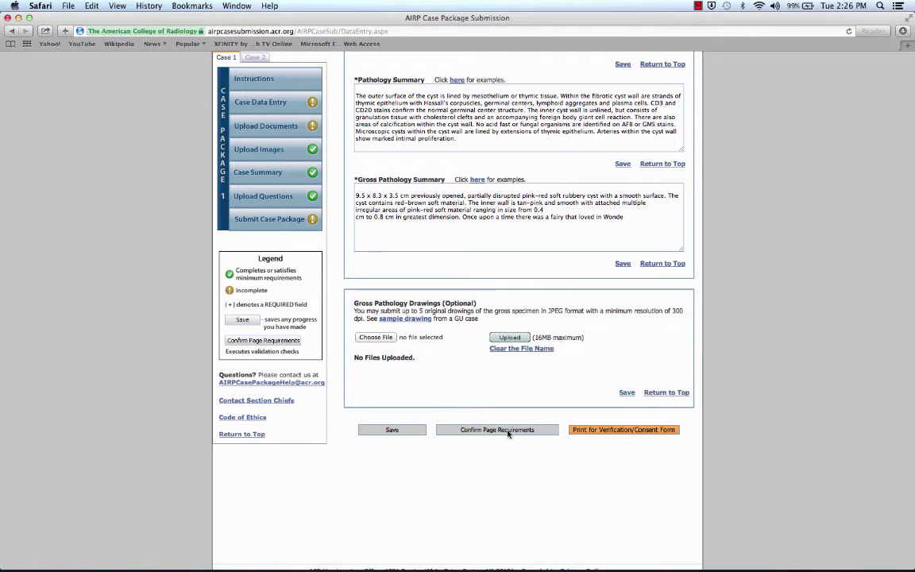
pyautogui.click(508, 432)
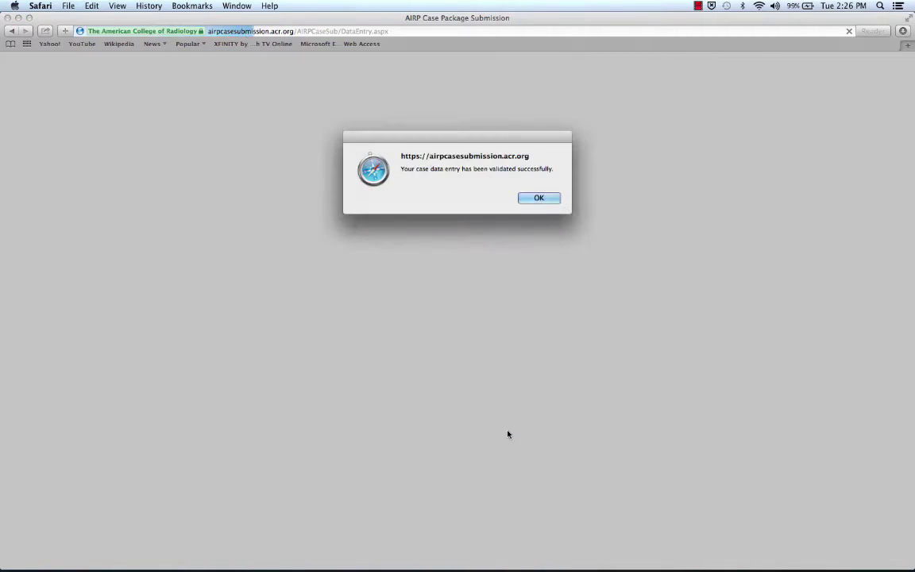
pyautogui.click(538, 197)
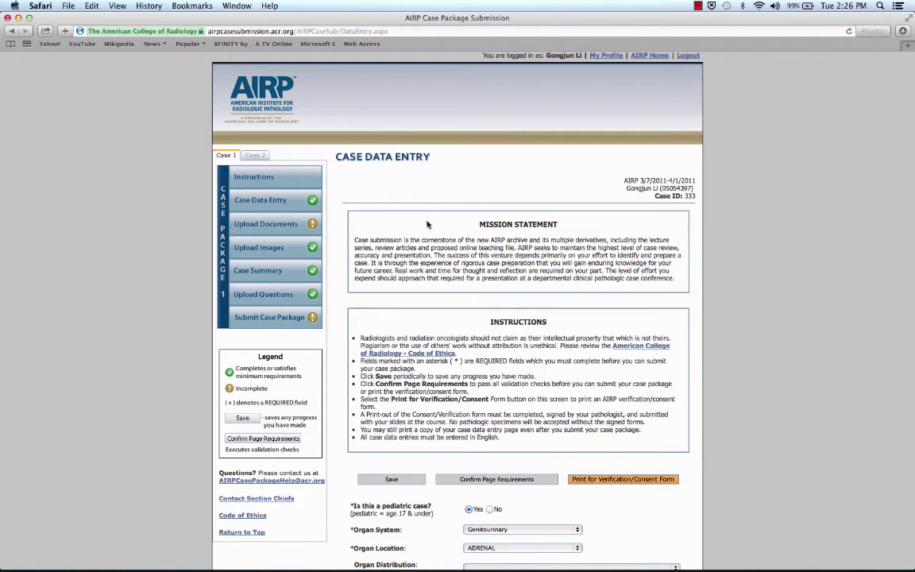
# - Try to open the printable Verification/Consent Form for the case and dismiss the resulting alert
pyautogui.scroll(-3, 427, 224)
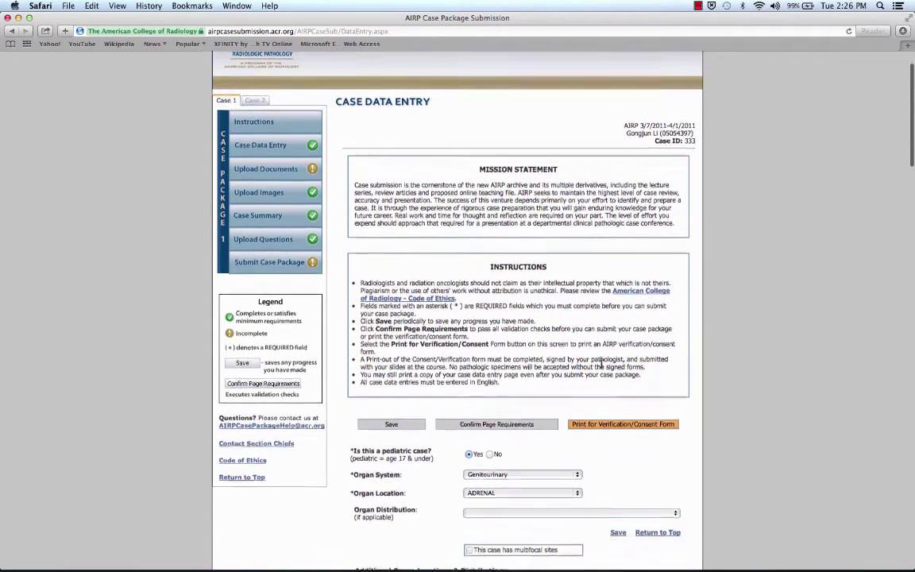
pyautogui.scroll(-1, 603, 357)
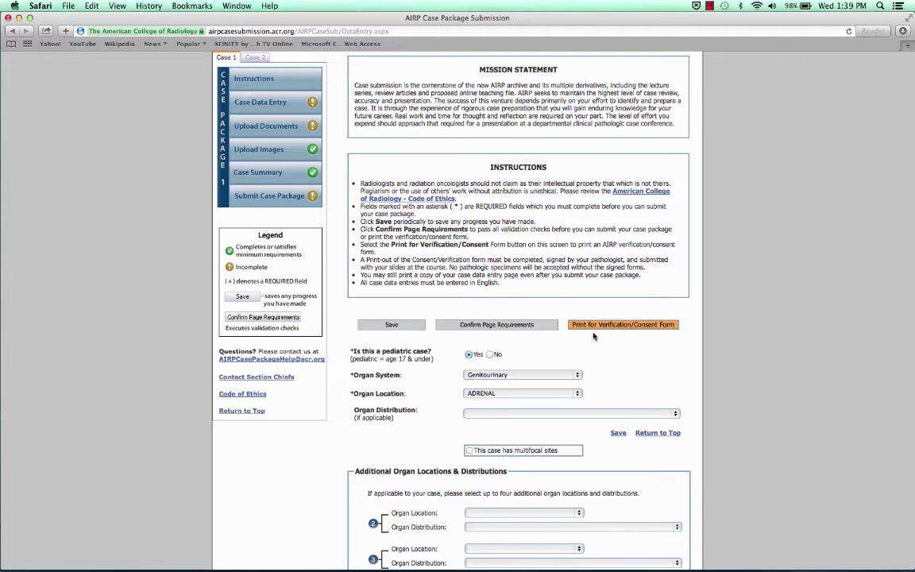
pyautogui.click(599, 326)
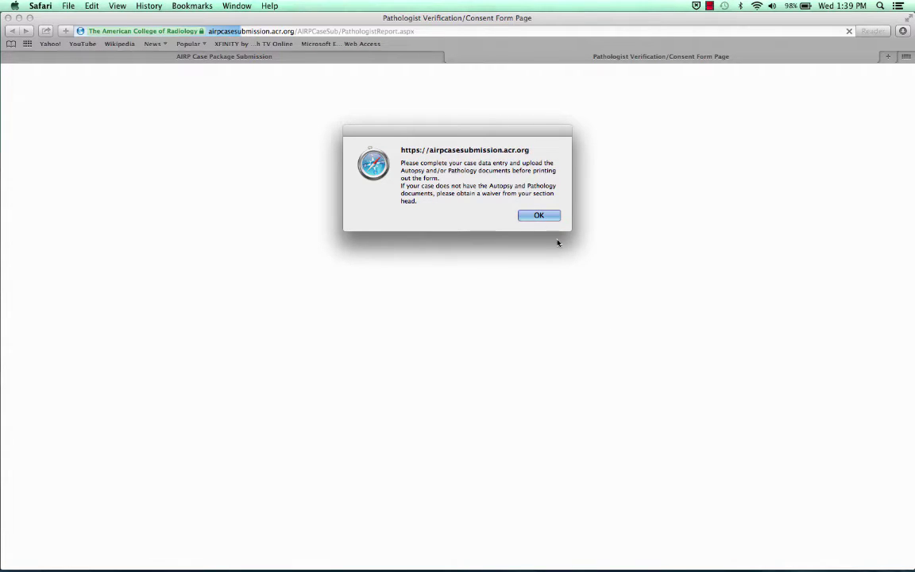
pyautogui.click(546, 218)
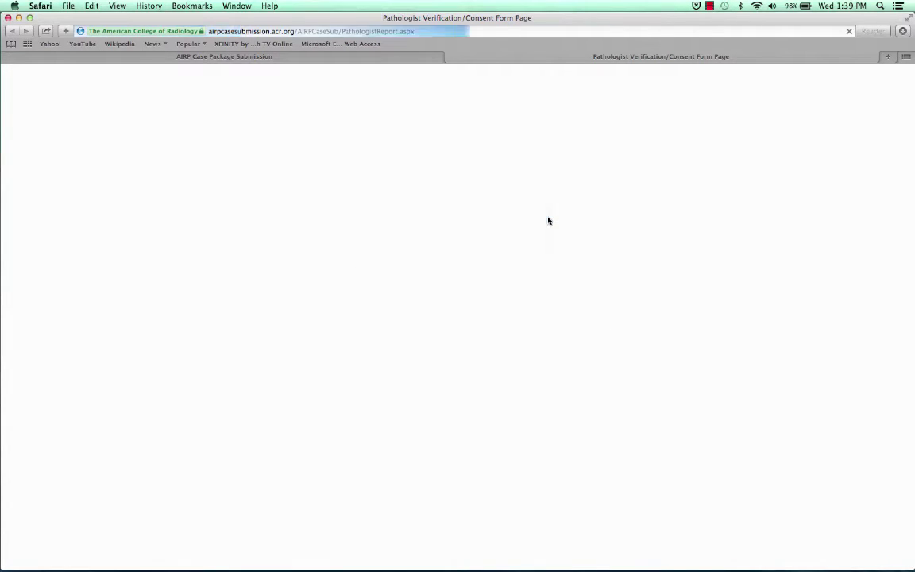
pyautogui.click(450, 56)
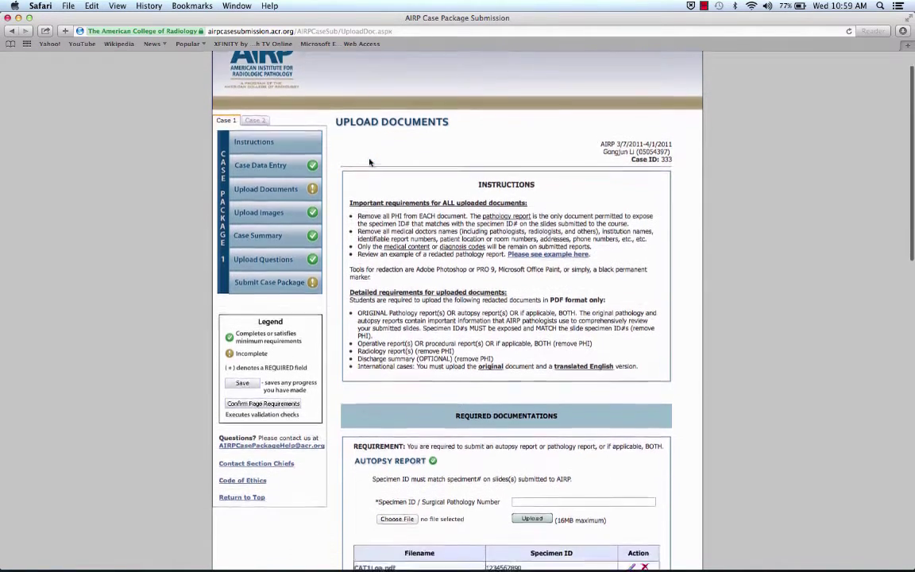
# - Review the document requirements and the autopsy, pathology and operative report sections of the Upload Documents page
pyautogui.scroll(-2, 369, 162)
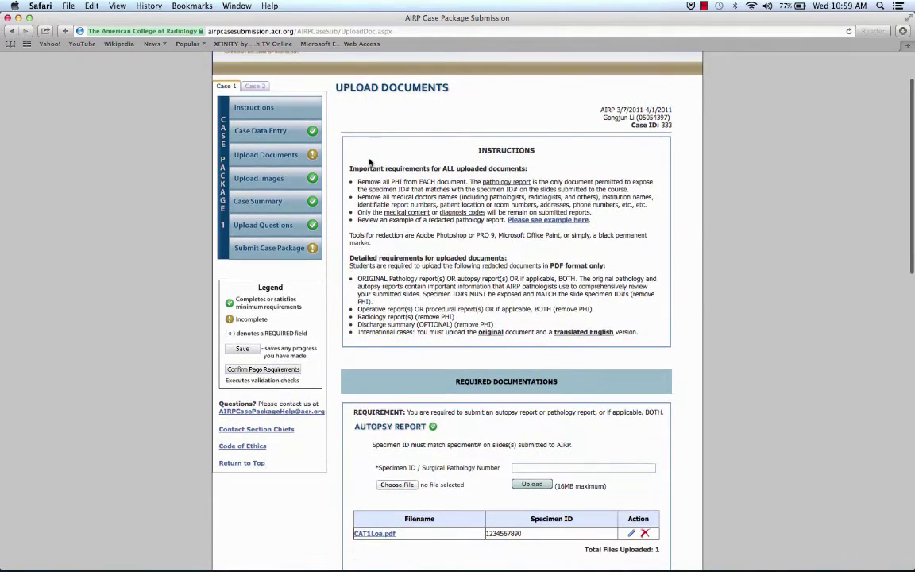
pyautogui.scroll(-2, 369, 162)
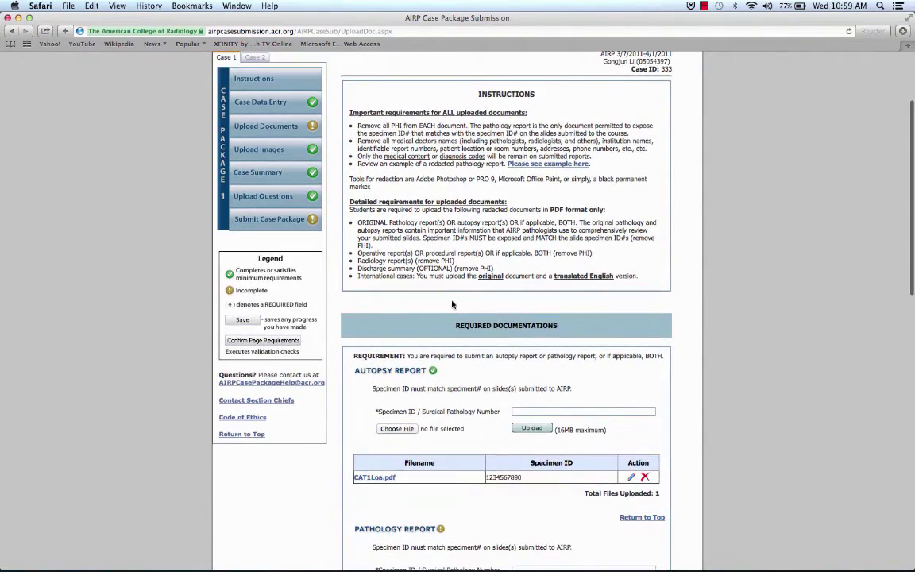
pyautogui.scroll(-2, 452, 262)
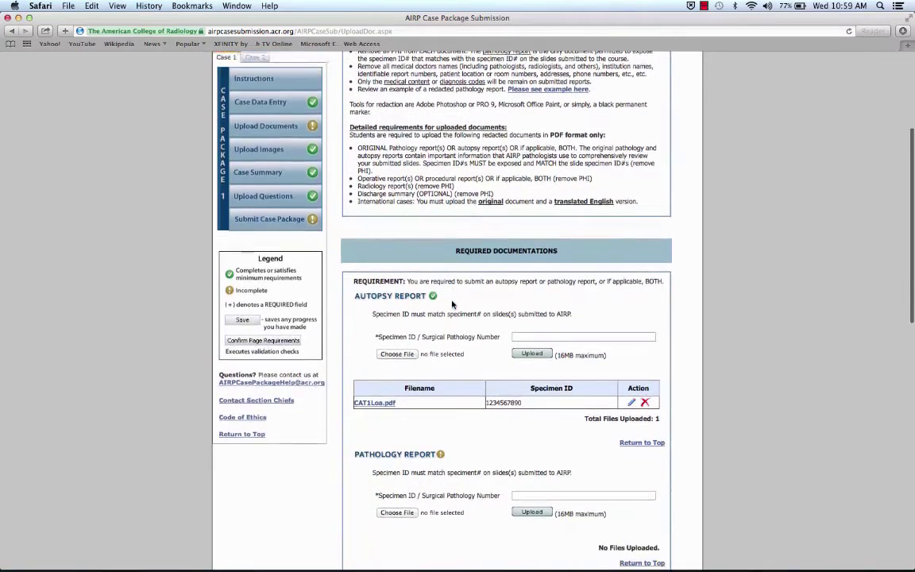
pyautogui.scroll(-4, 452, 304)
pyautogui.scroll(-2, 452, 304)
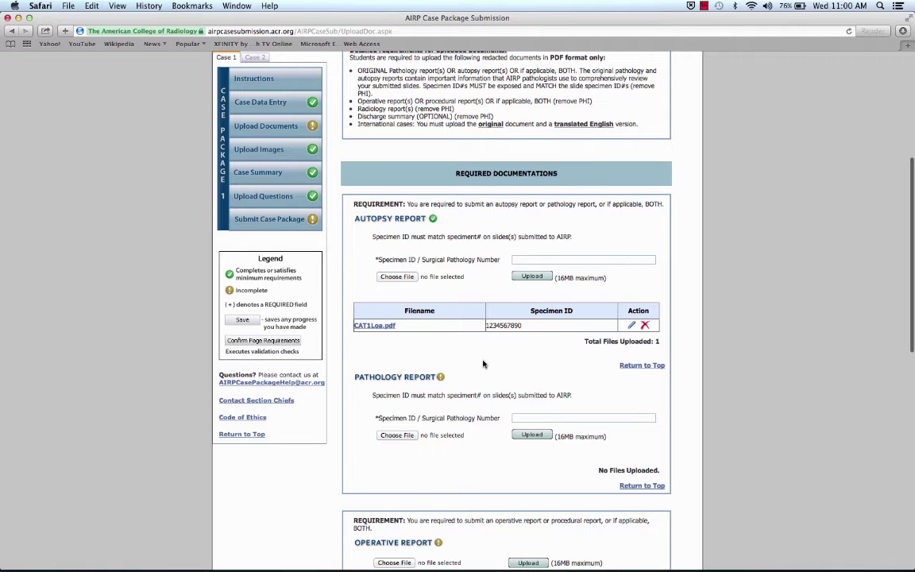
pyautogui.scroll(-2, 482, 363)
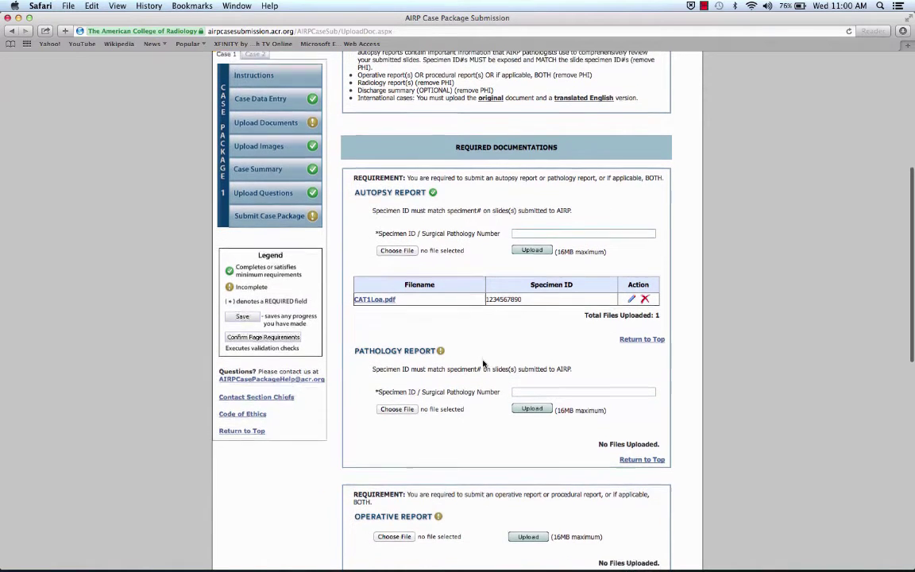
pyautogui.scroll(-3, 476, 381)
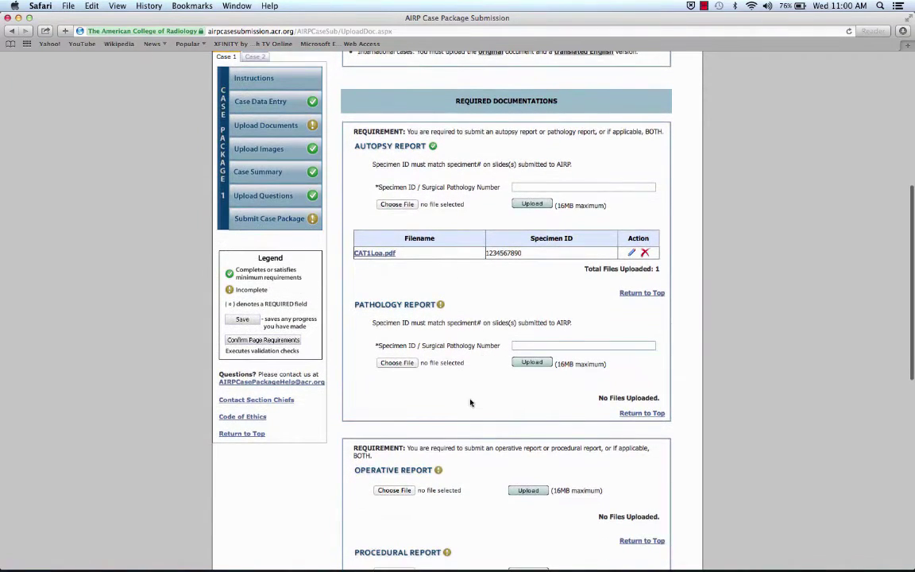
pyautogui.scroll(-5, 470, 403)
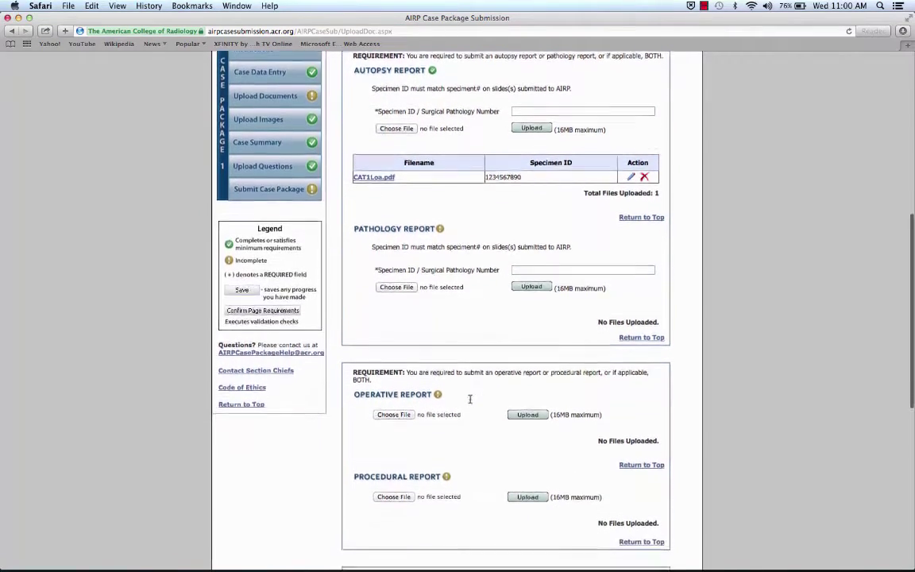
# - Upload the Op Report file from the Desktop as the case's operative report and acknowledge the message
pyautogui.scroll(-4, 469, 399)
pyautogui.click(401, 354)
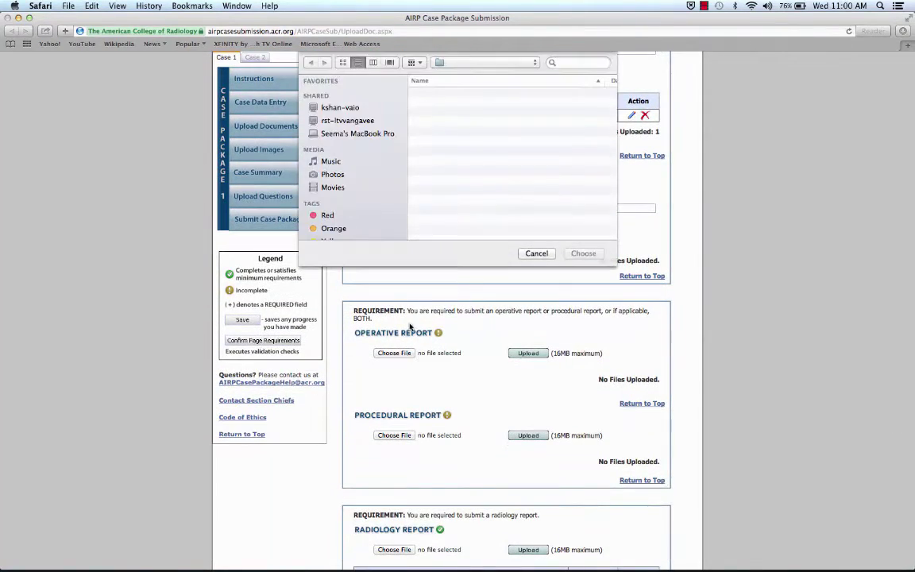
pyautogui.scroll(-3, 437, 226)
pyautogui.click(439, 235)
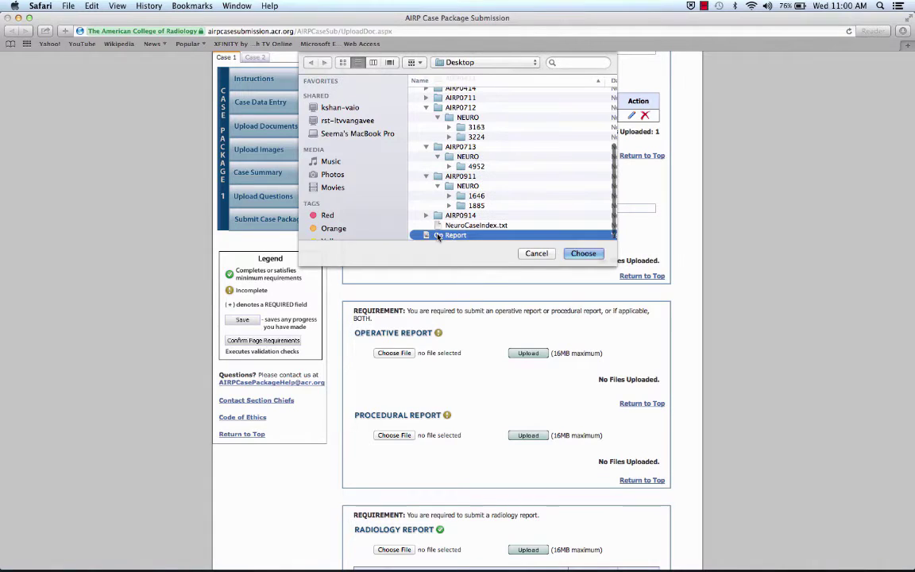
pyautogui.press('Return')
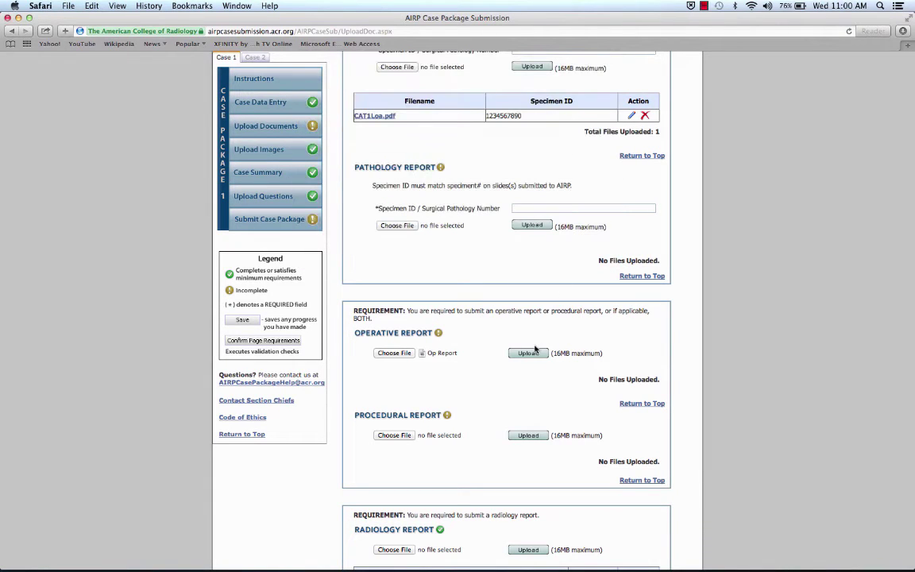
pyautogui.click(528, 353)
pyautogui.click(533, 197)
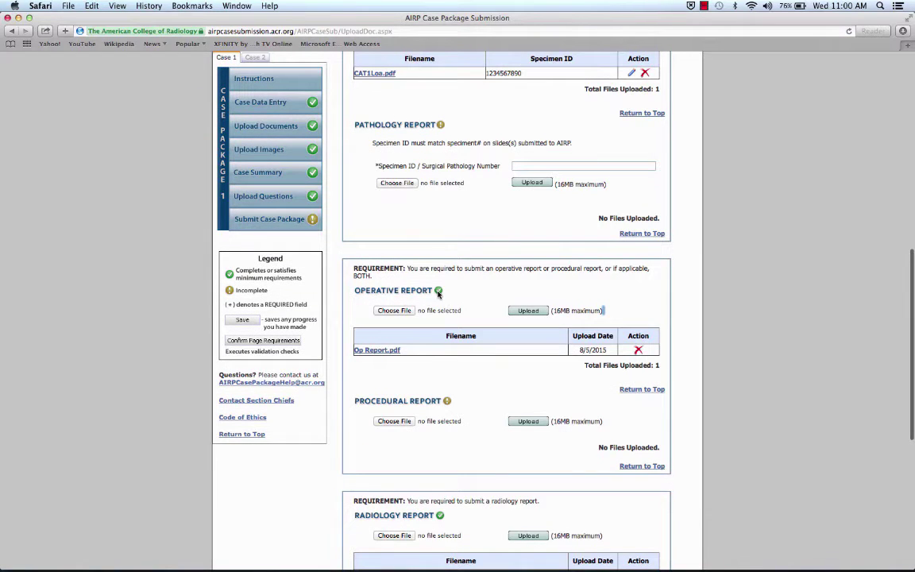
# - Review the operative, procedural, radiology and discharge summary sections and the instructions for uploaded documents
pyautogui.scroll(-3, 437, 294)
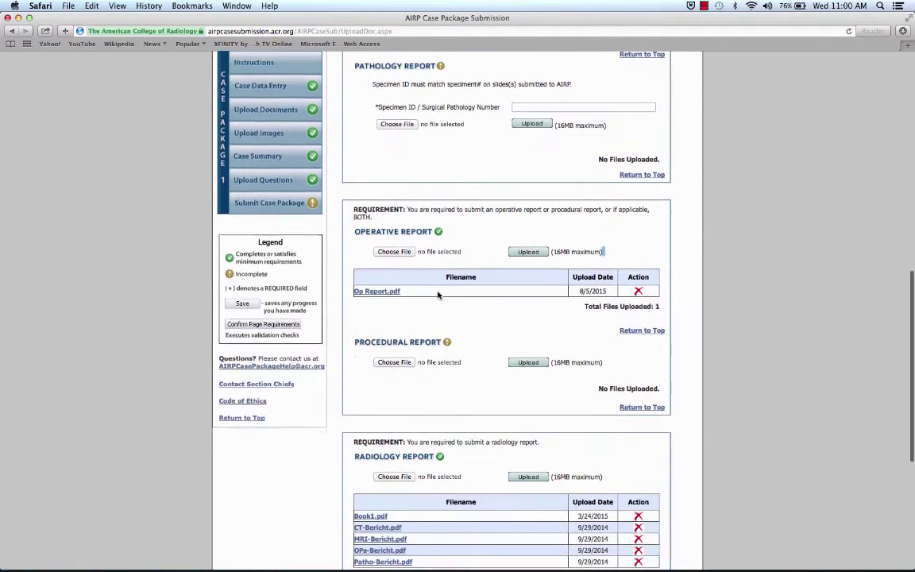
pyautogui.scroll(-1, 437, 296)
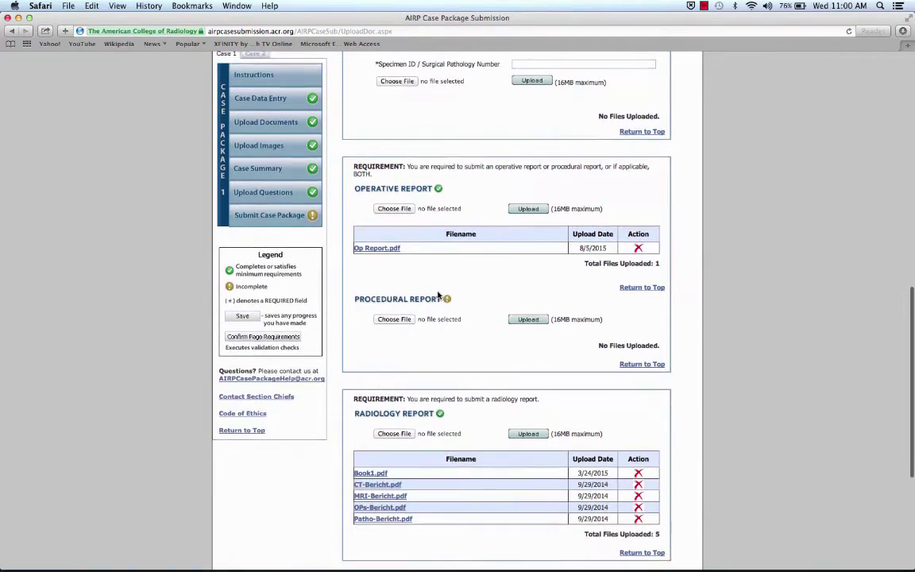
pyautogui.scroll(-4, 437, 296)
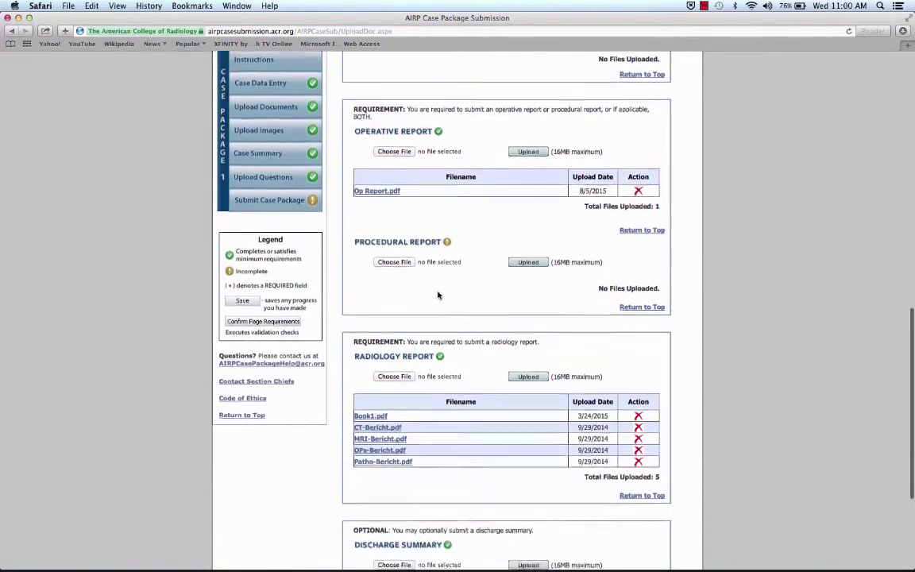
pyautogui.scroll(-6, 437, 296)
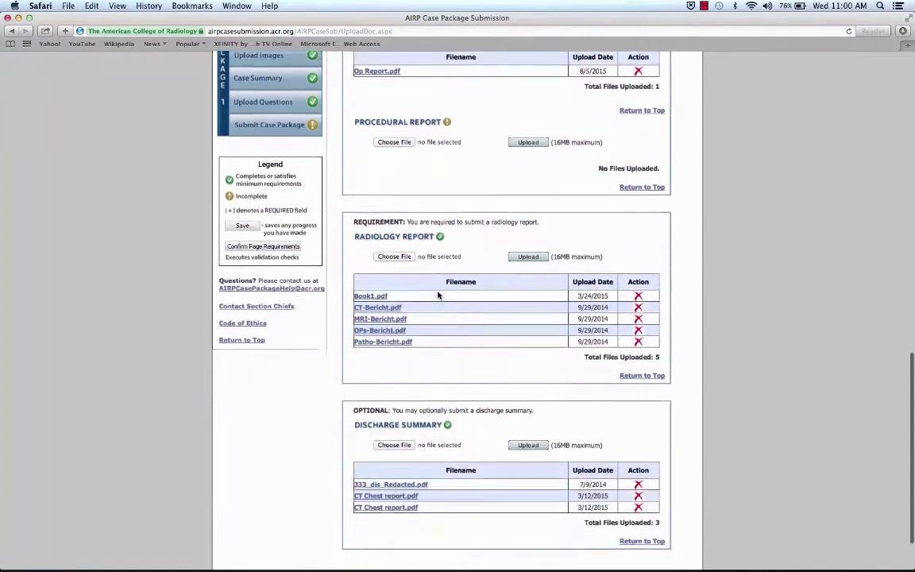
pyautogui.scroll(-3, 437, 295)
pyautogui.scroll(10, 436, 296)
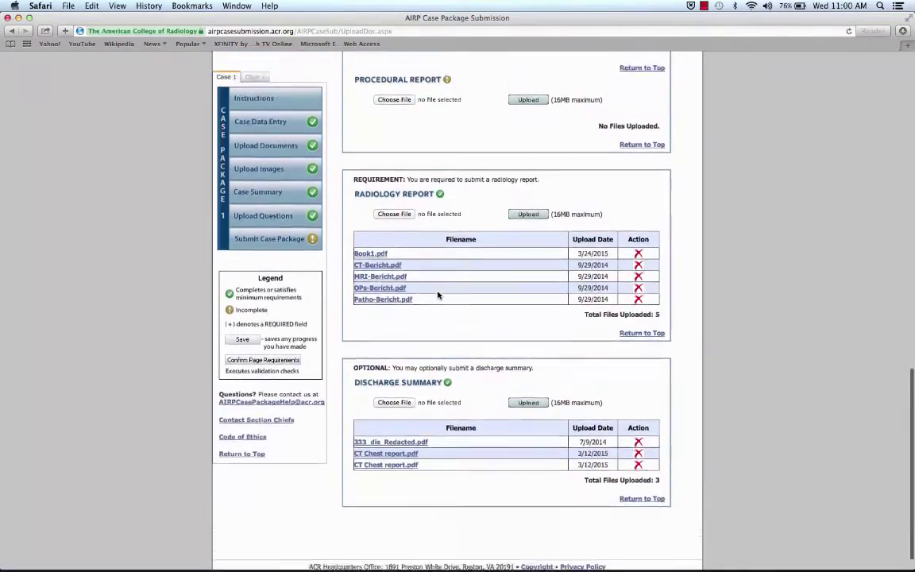
pyautogui.scroll(15, 437, 295)
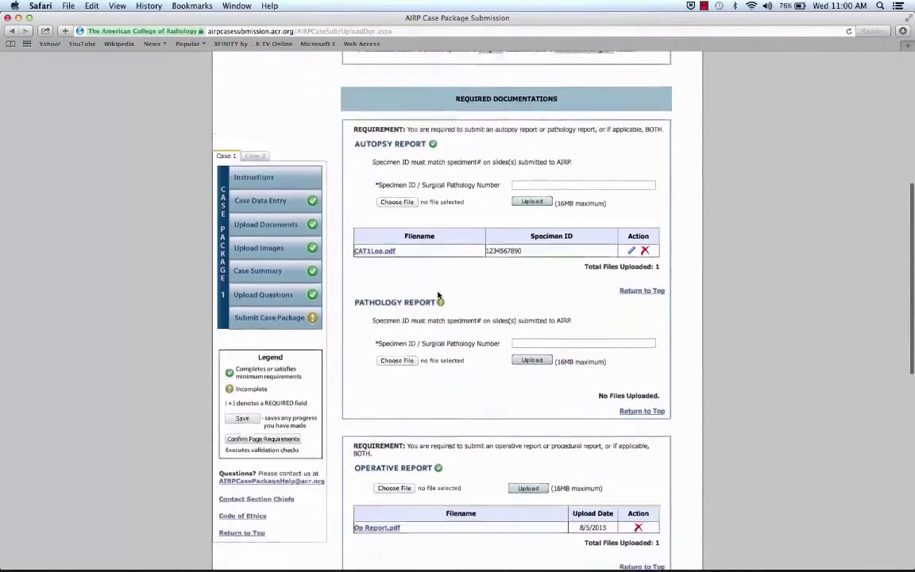
pyautogui.scroll(15, 437, 296)
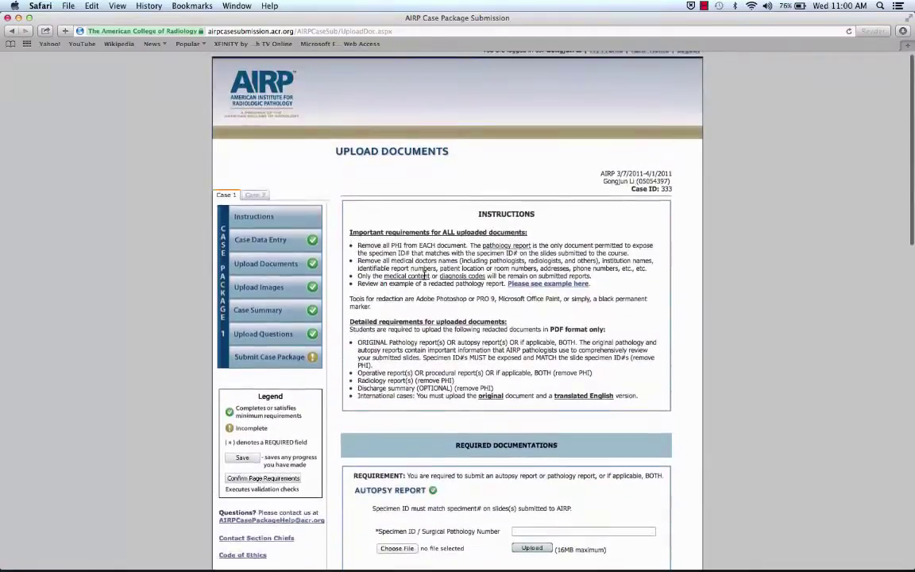
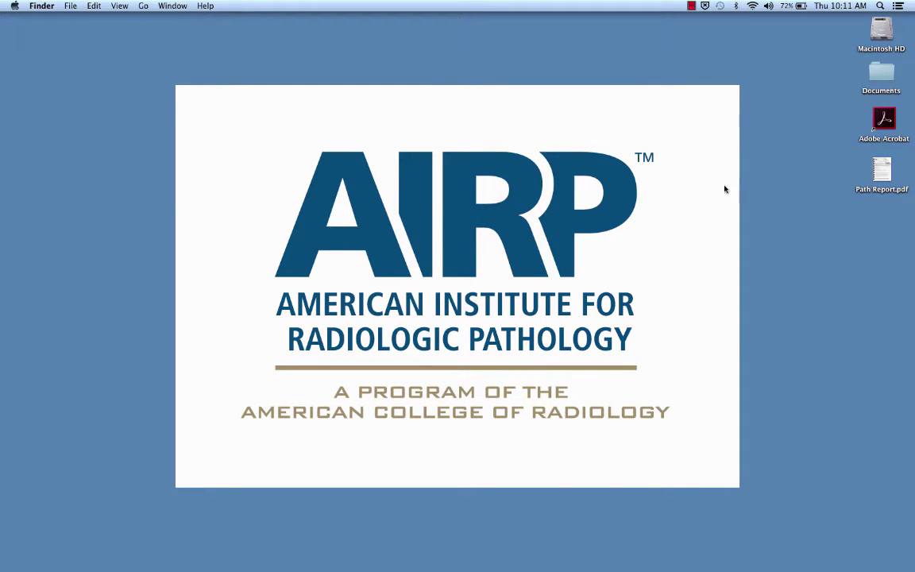
# - Open Path Report.pdf from the desktop in Adobe Acrobat and start the Redact tool
pyautogui.doubleClick(882, 174)
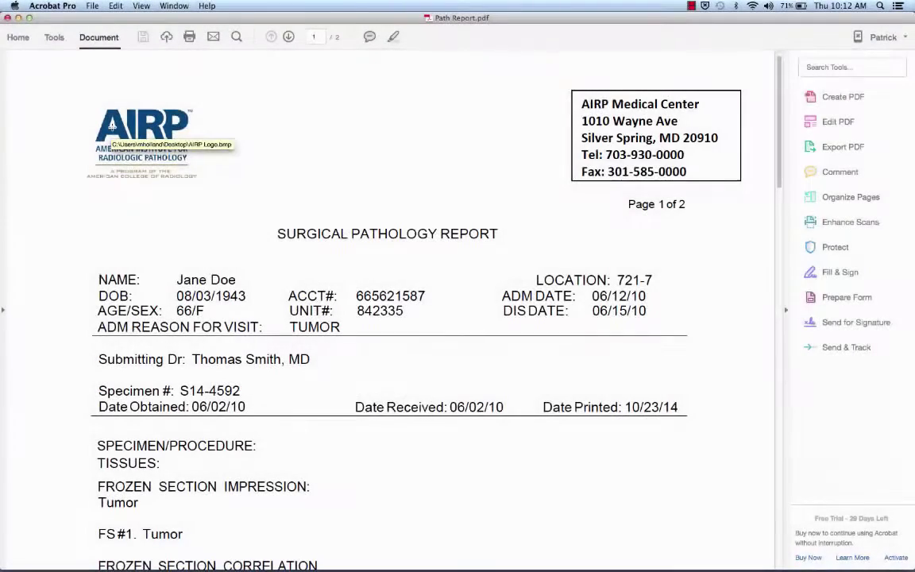
pyautogui.click(54, 37)
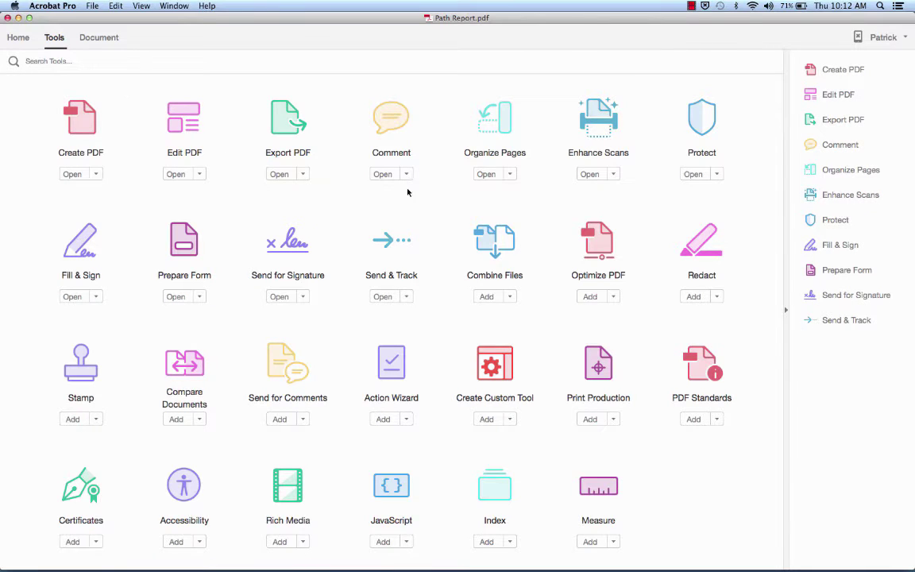
pyautogui.click(693, 253)
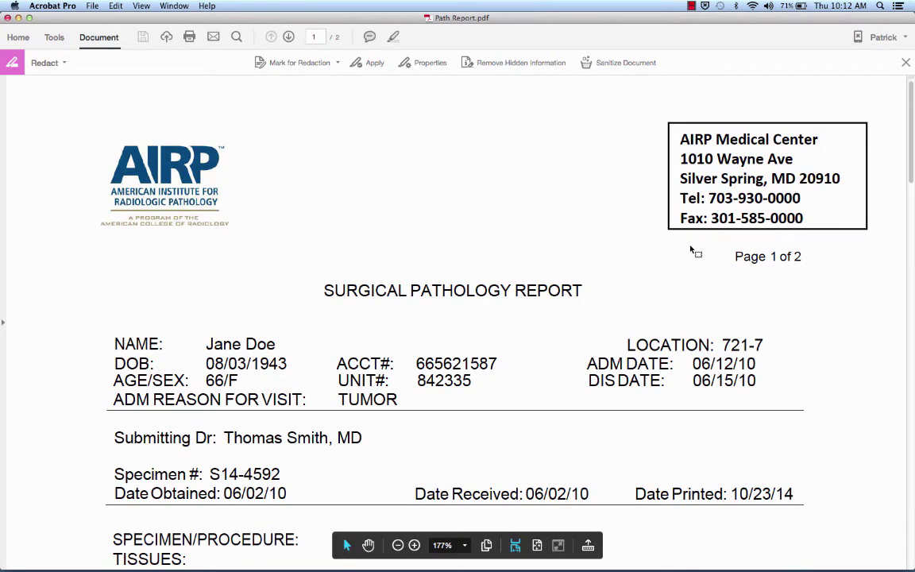
# - Mark the AIRP logo and the medical center's contact box on page 1 for Text & Images redaction
pyautogui.click(337, 63)
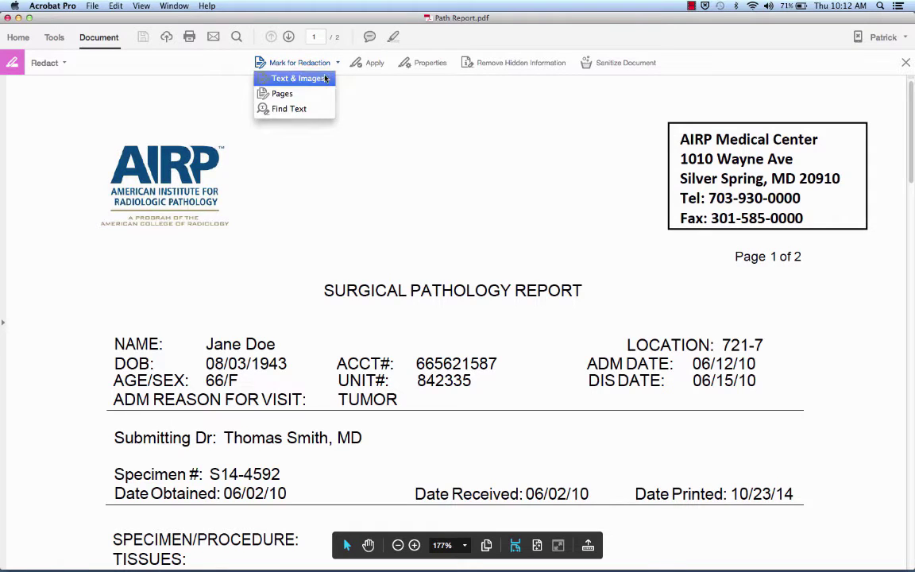
pyautogui.click(324, 77)
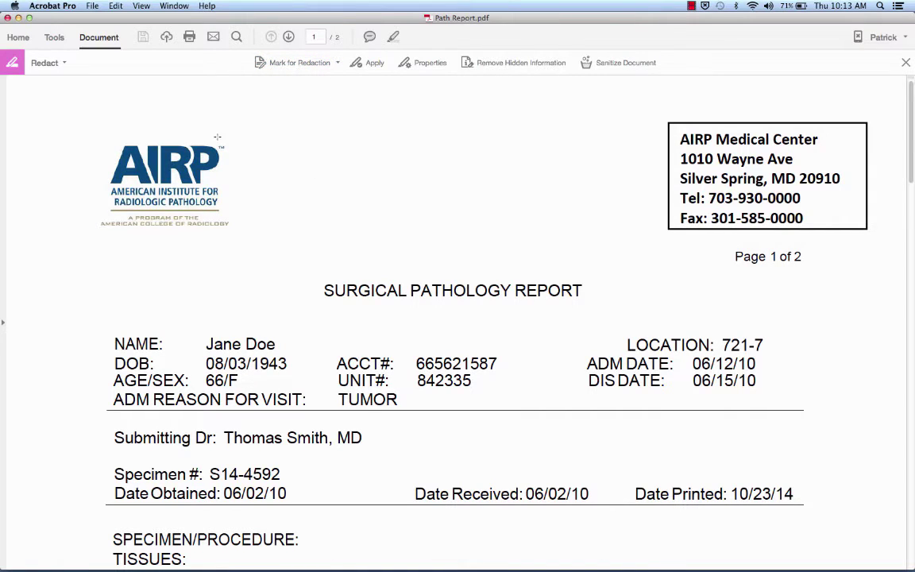
pyautogui.moveTo(73, 119); pyautogui.dragTo(283, 265)
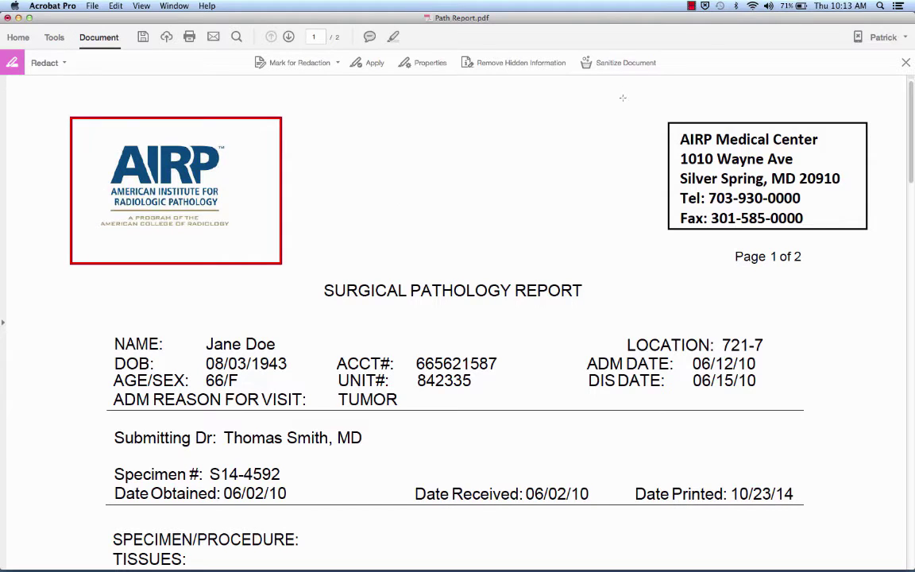
pyautogui.moveTo(622, 99); pyautogui.dragTo(868, 242)
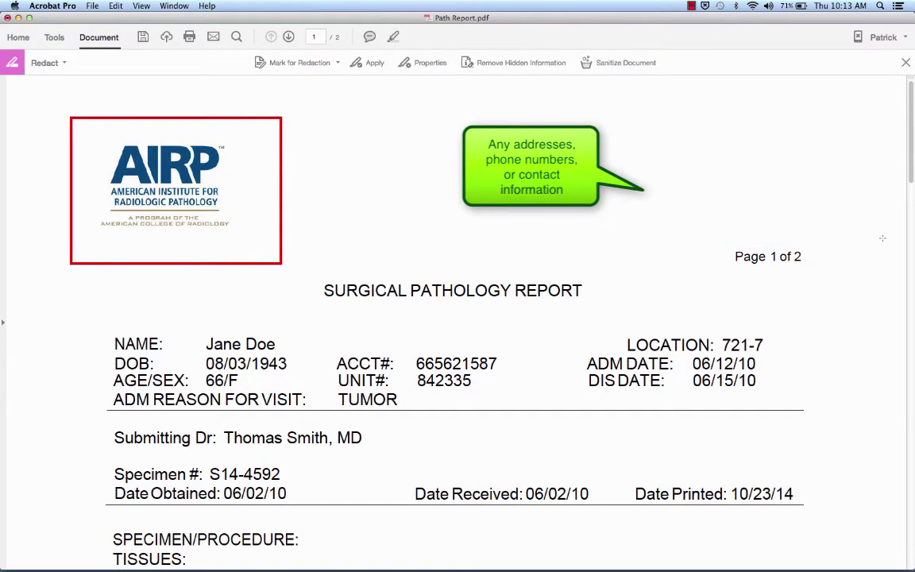
# - Mark the patient's name, date of birth, account and unit numbers, and location in the page 1 header for redaction
pyautogui.scroll(-3, 587, 242)
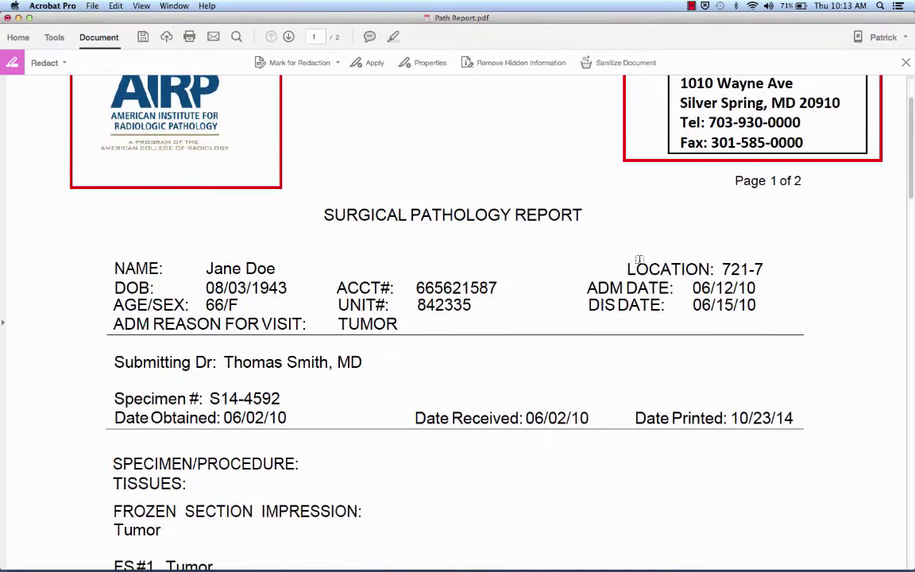
pyautogui.scroll(2, 639, 261)
pyautogui.scroll(-1, 612, 252)
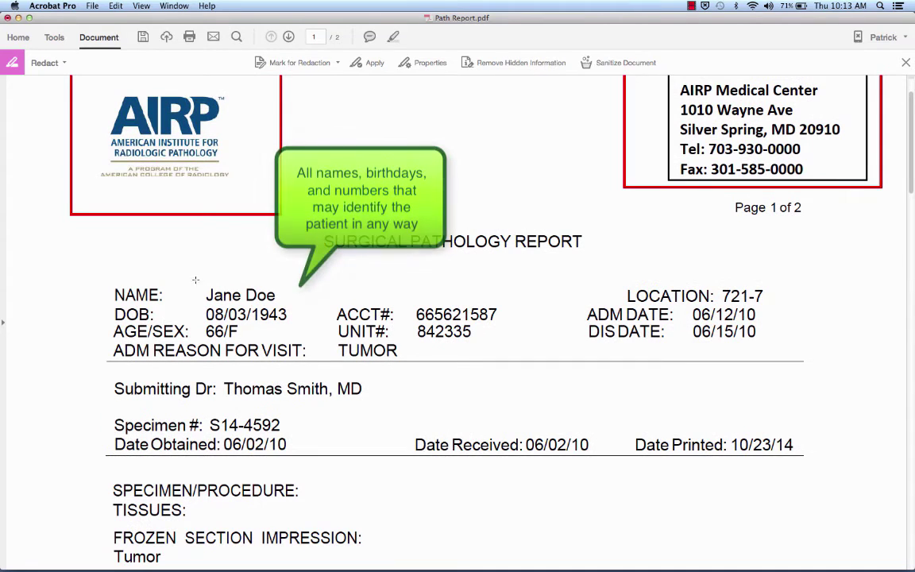
pyautogui.moveTo(196, 276); pyautogui.dragTo(305, 323)
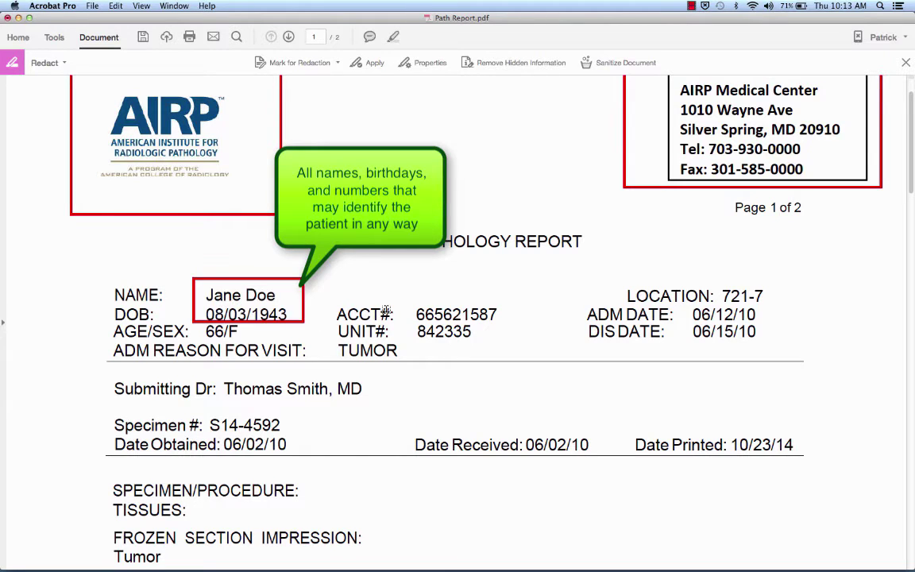
pyautogui.moveTo(415, 303); pyautogui.dragTo(507, 341)
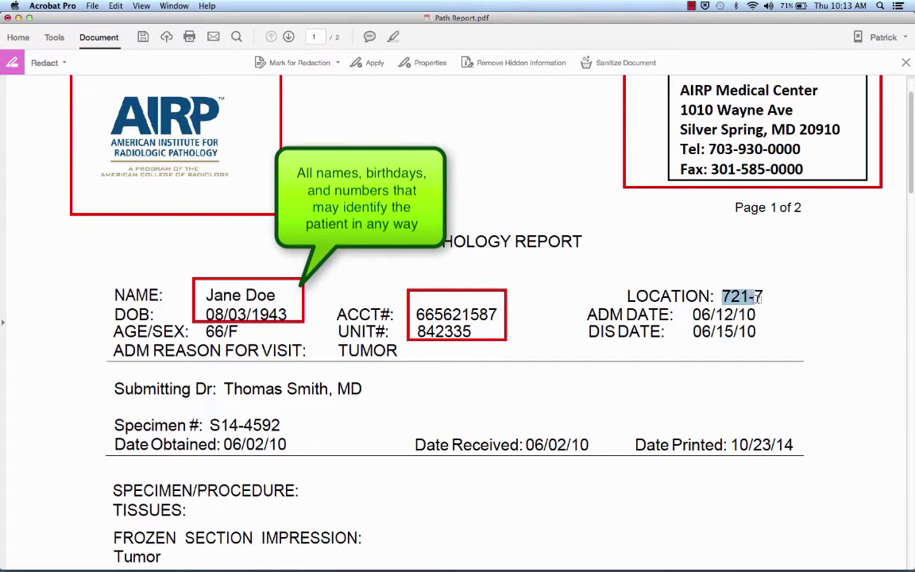
pyautogui.moveTo(763, 297); pyautogui.dragTo(764, 298)
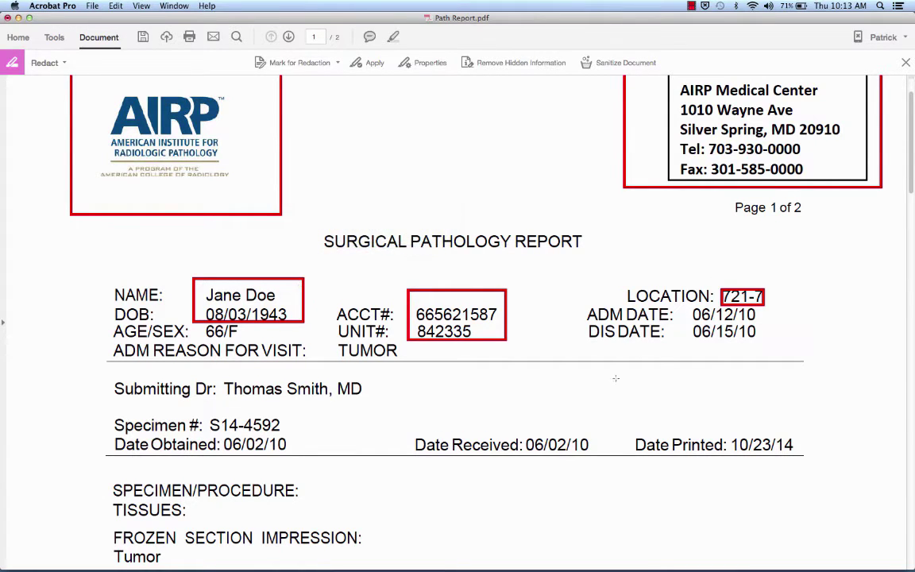
# - Mark the submitting doctor's name and both dictating doctor's names on page 1 for redaction, leaving the specimen number exposed
pyautogui.scroll(-3, 591, 406)
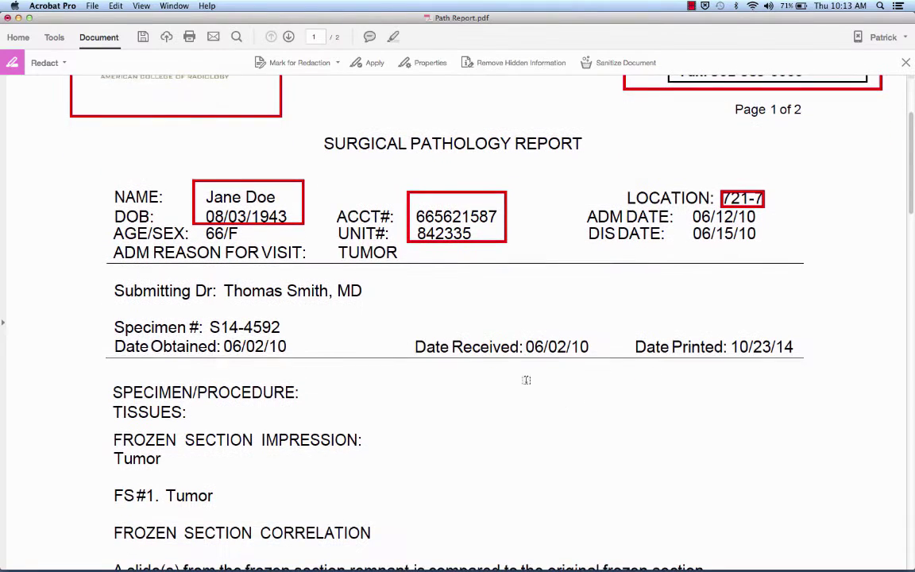
pyautogui.moveTo(225, 292); pyautogui.dragTo(321, 293)
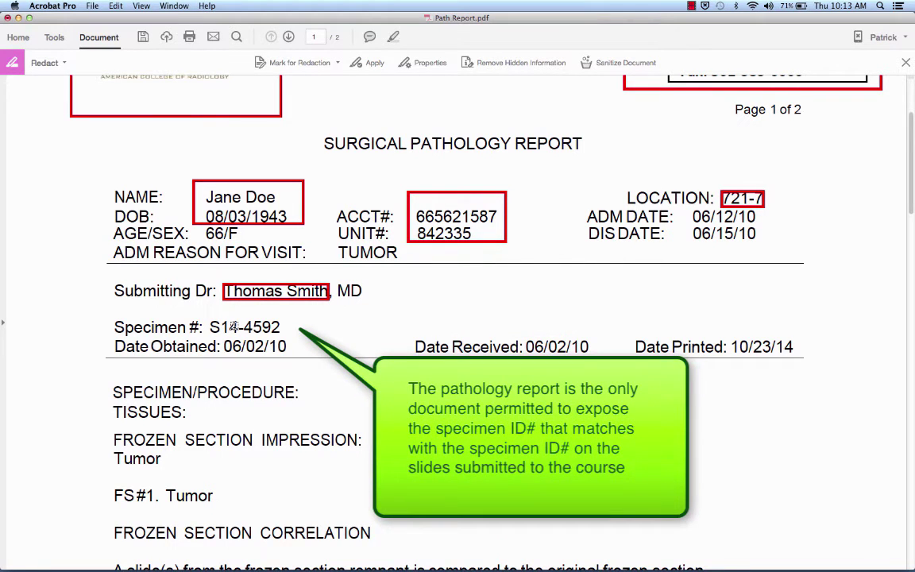
pyautogui.scroll(-5, 365, 411)
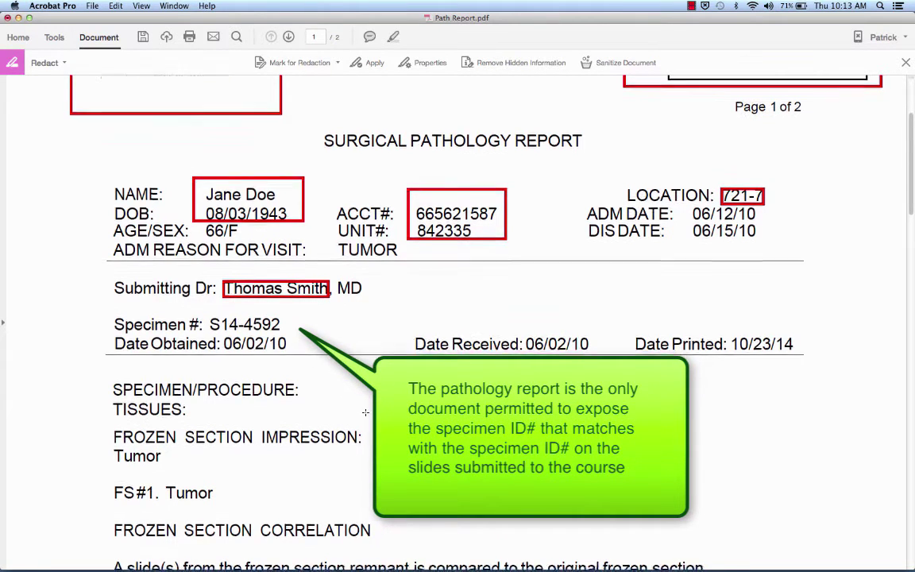
pyautogui.scroll(-5, 365, 410)
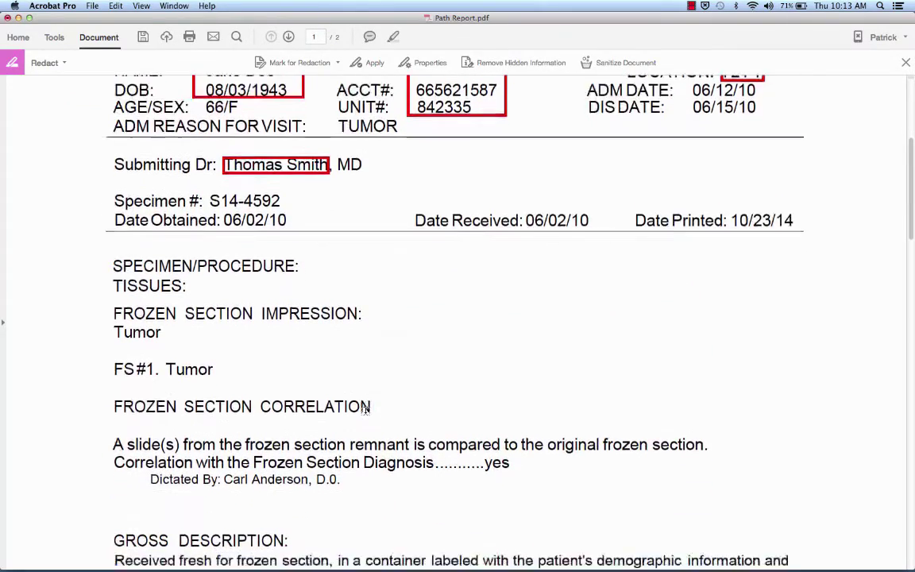
pyautogui.moveTo(224, 380); pyautogui.dragTo(283, 389)
pyautogui.scroll(-6, 431, 422)
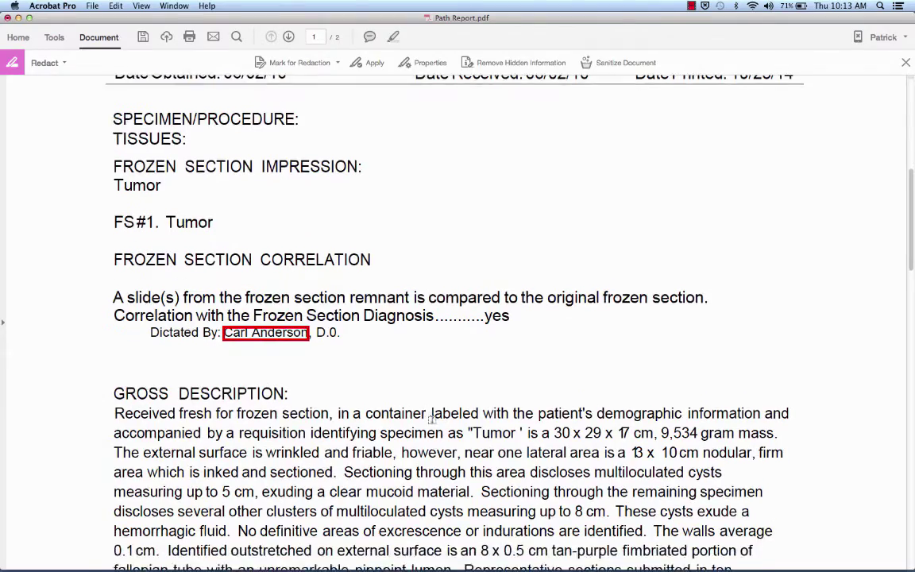
pyautogui.scroll(-6, 432, 420)
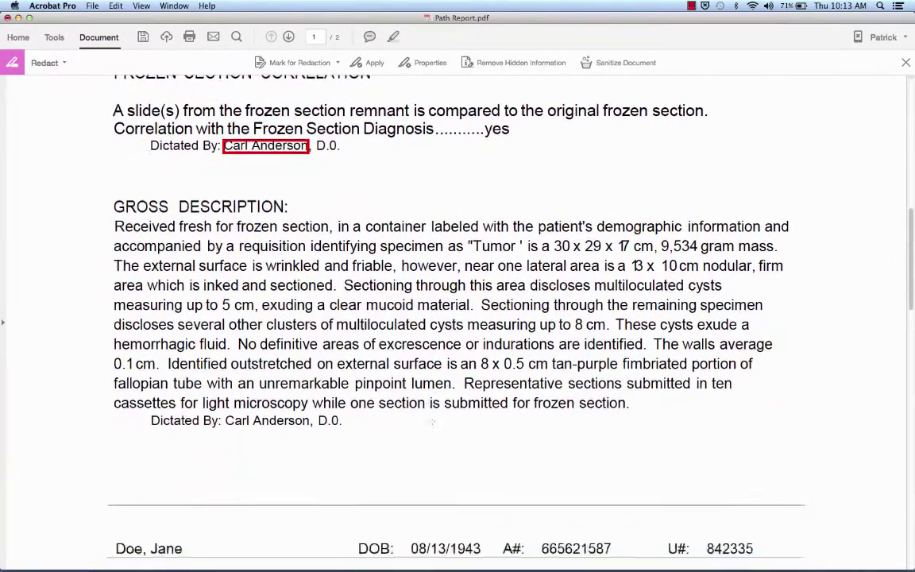
pyautogui.scroll(-2, 432, 422)
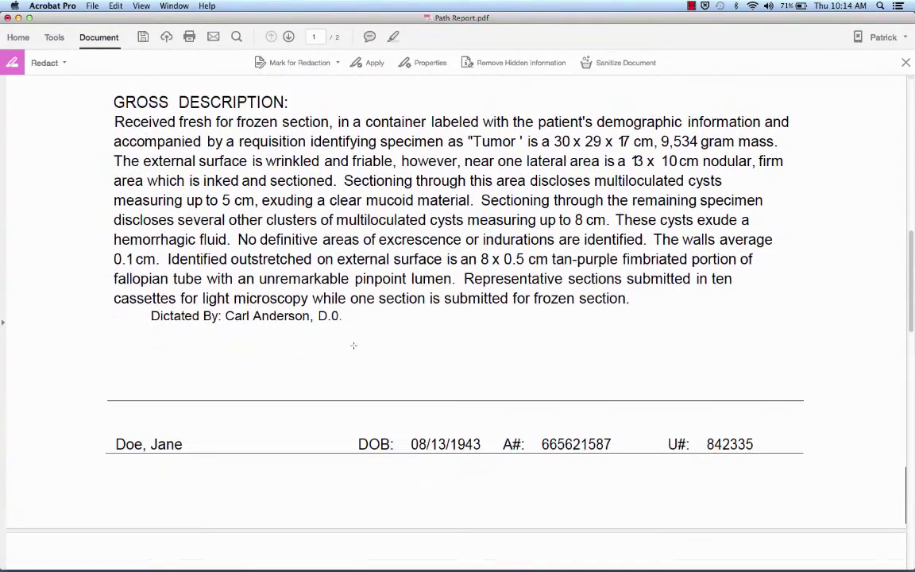
pyautogui.moveTo(223, 315); pyautogui.dragTo(310, 316)
# - Mark the patient's name, date of birth, account number and unit number in the page 1 footer for redaction
pyautogui.scroll(-1, 198, 405)
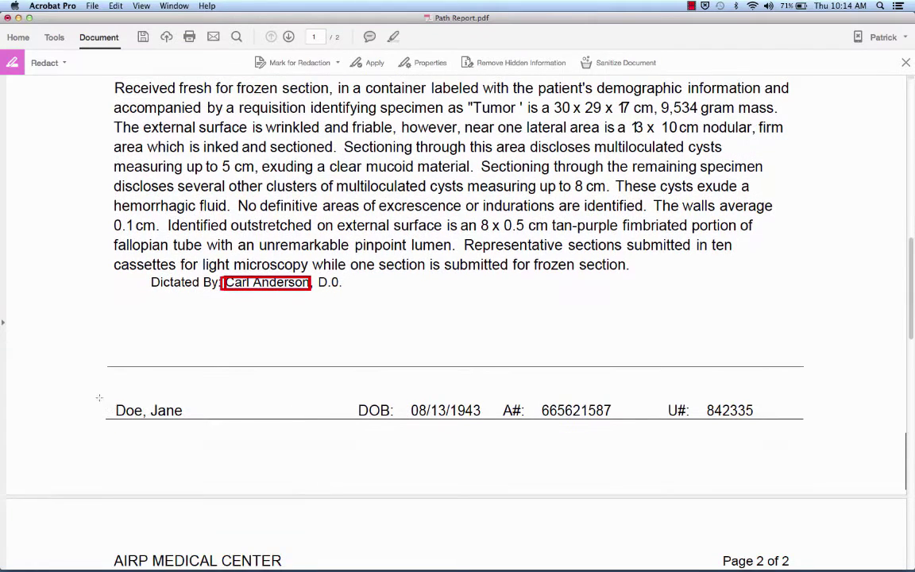
pyautogui.moveTo(106, 407); pyautogui.dragTo(183, 411)
pyautogui.moveTo(410, 411); pyautogui.dragTo(483, 413)
pyautogui.moveTo(541, 411); pyautogui.dragTo(612, 412)
pyautogui.moveTo(706, 411); pyautogui.dragTo(755, 413)
# - Mark the medical center name and the patient's name, date of birth, account and unit numbers in the page 2 header for redaction
pyautogui.scroll(-5, 605, 481)
pyautogui.moveTo(91, 322); pyautogui.dragTo(301, 360)
pyautogui.scroll(-1, 597, 403)
pyautogui.scroll(-1, 597, 403)
pyautogui.moveTo(533, 369); pyautogui.dragTo(624, 416)
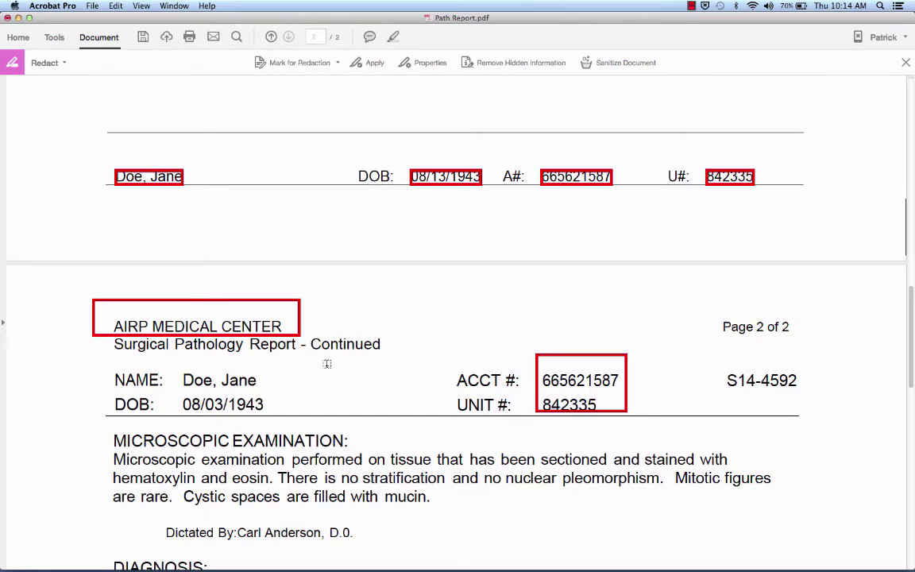
pyautogui.moveTo(182, 379); pyautogui.dragTo(257, 380)
pyautogui.moveTo(181, 404); pyautogui.dragTo(264, 405)
# - Mark the doctors' names under Microscopic Examination, Diagnosis and Comments on page 2 for redaction
pyautogui.scroll(-10, 213, 349)
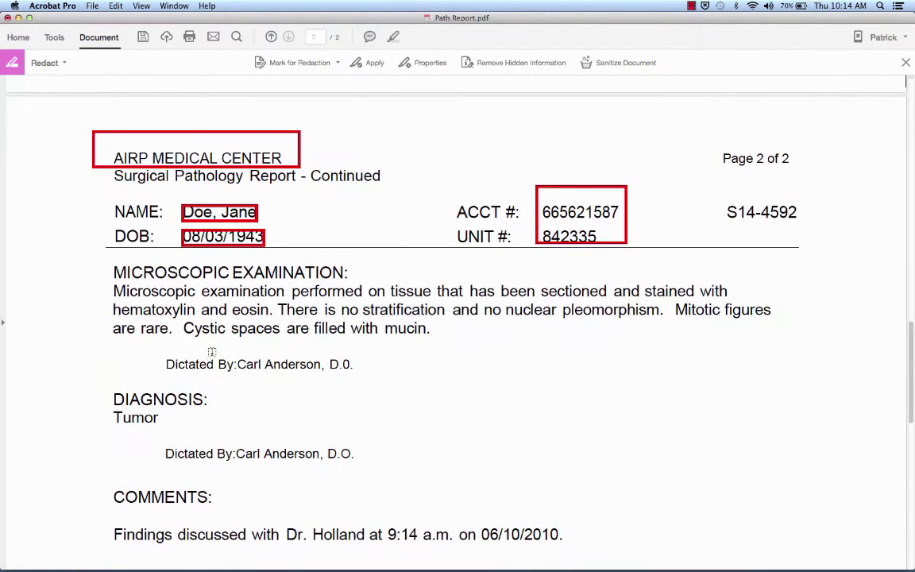
pyautogui.moveTo(236, 363); pyautogui.dragTo(321, 365)
pyautogui.scroll(-1, 262, 478)
pyautogui.moveTo(232, 453); pyautogui.dragTo(320, 431)
pyautogui.scroll(-8, 296, 418)
pyautogui.moveTo(284, 370); pyautogui.dragTo(365, 380)
# - Mark the electronic signer's name and the copy recipient's name on page 2 for redaction
pyautogui.scroll(-4, 366, 389)
pyautogui.scroll(-7, 368, 401)
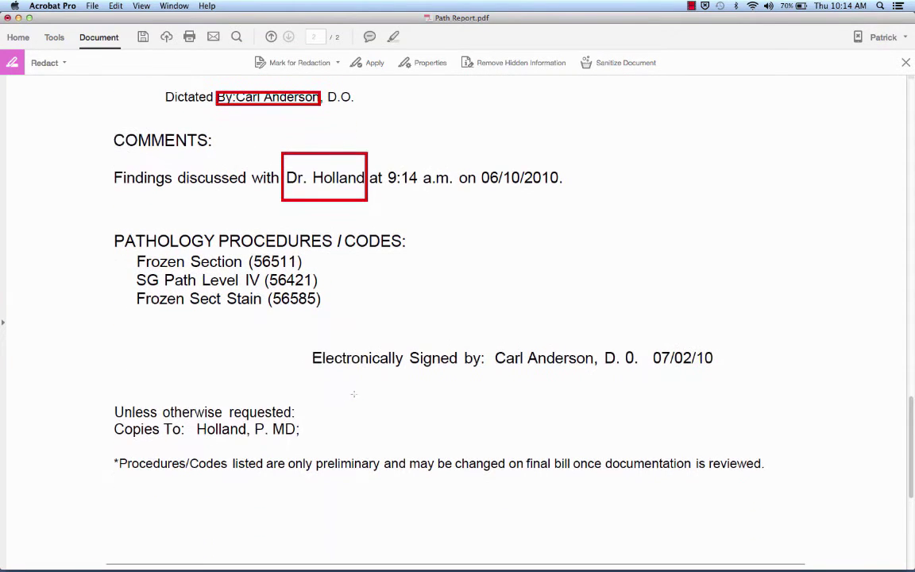
pyautogui.moveTo(526, 356); pyautogui.dragTo(593, 359)
pyautogui.moveTo(195, 429); pyautogui.dragTo(268, 430)
# - Mark the patient's name, date of birth, account number and unit number in the page 2 footer for redaction
pyautogui.scroll(-7, 403, 408)
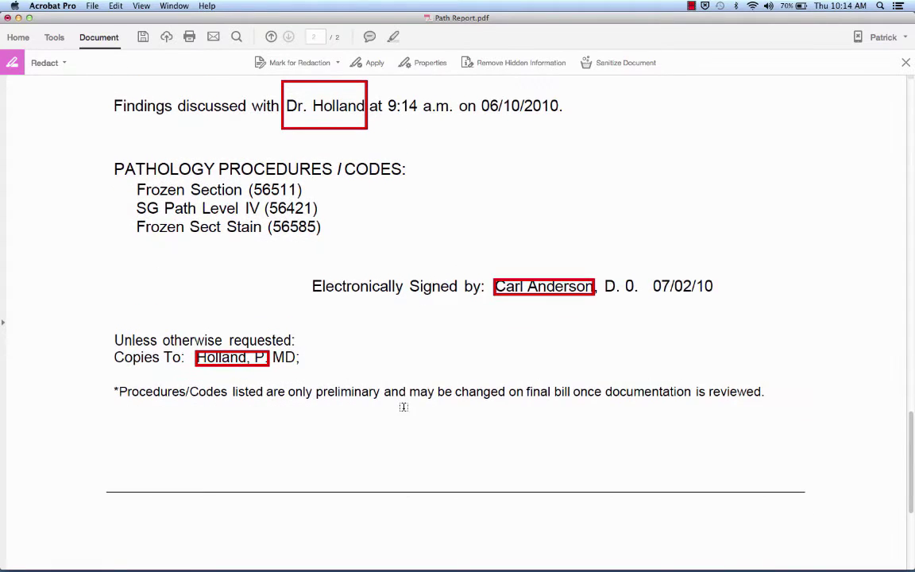
pyautogui.scroll(-10, 403, 408)
pyautogui.moveTo(117, 486); pyautogui.dragTo(181, 487)
pyautogui.moveTo(408, 485); pyautogui.dragTo(481, 486)
pyautogui.moveTo(542, 485); pyautogui.dragTo(613, 486)
pyautogui.moveTo(699, 484); pyautogui.dragTo(755, 486)
# - Apply all marked redactions to the pathology report and dismiss the hidden-information results without removing any items
pyautogui.scroll(10, 674, 417)
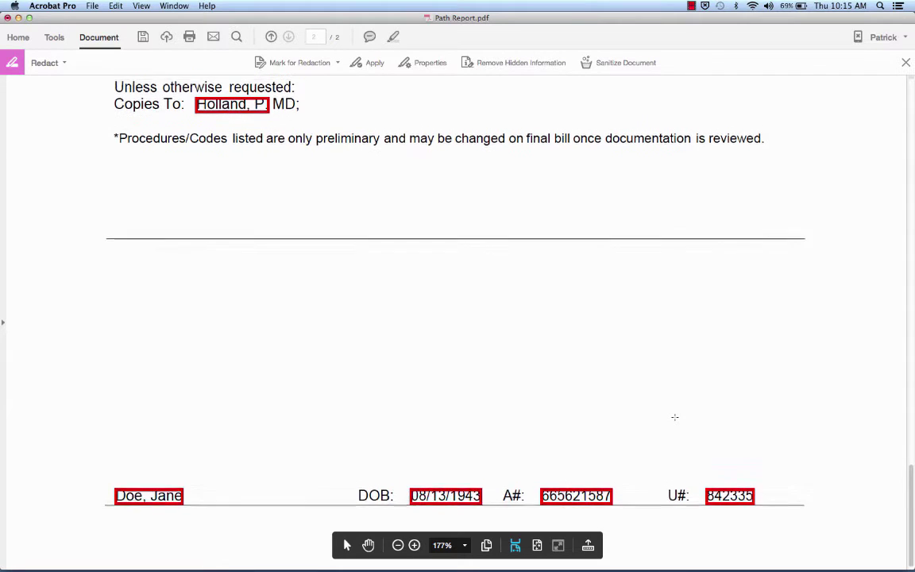
pyautogui.scroll(15, 675, 417)
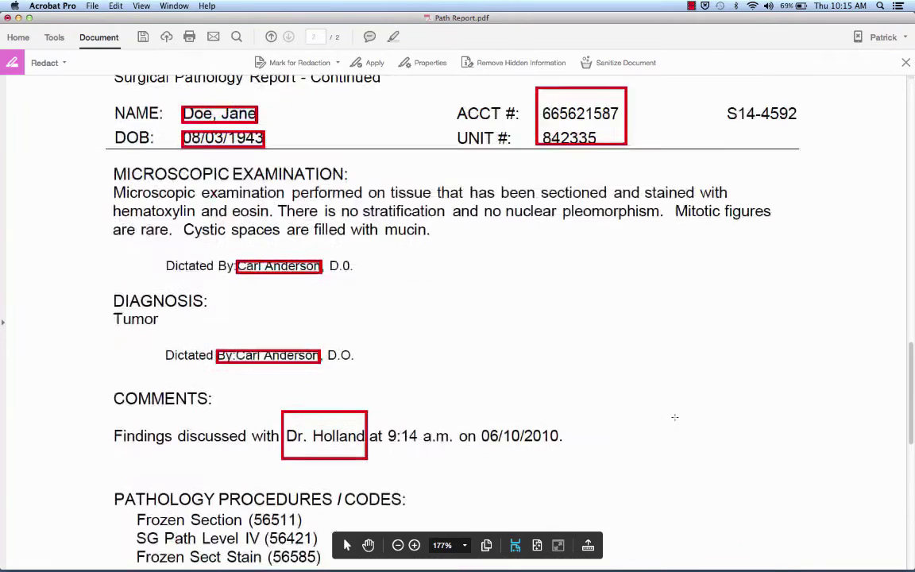
pyautogui.scroll(15, 674, 416)
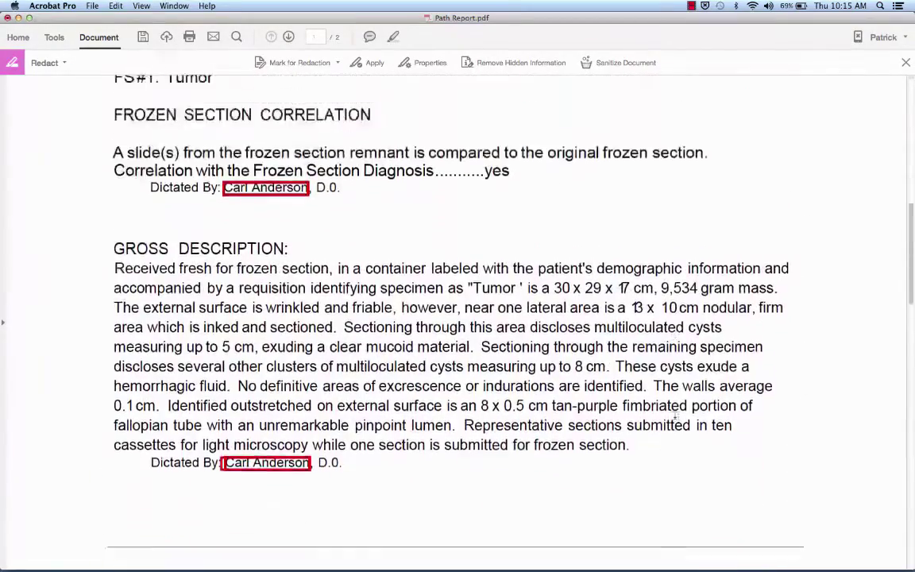
pyautogui.scroll(5, 674, 417)
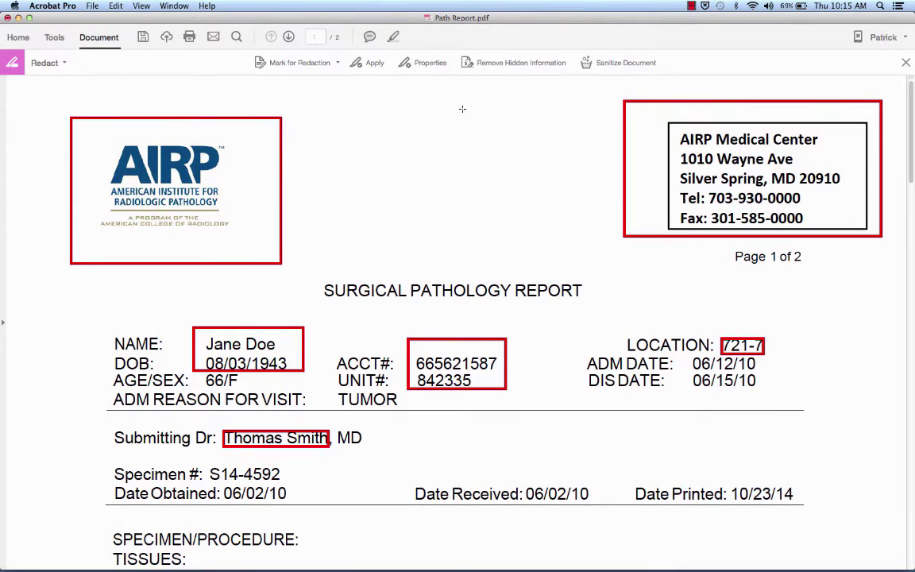
pyautogui.click(374, 63)
pyautogui.click(485, 199)
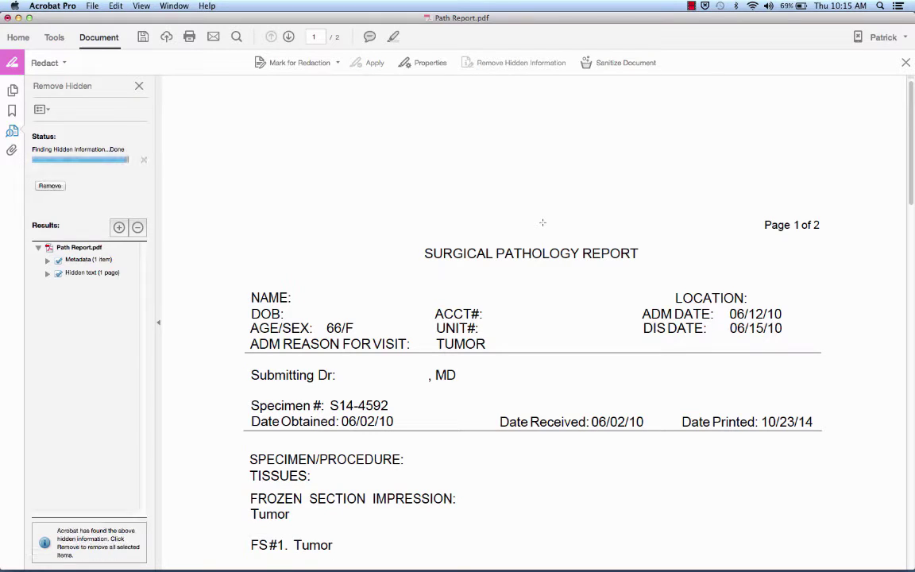
pyautogui.click(139, 87)
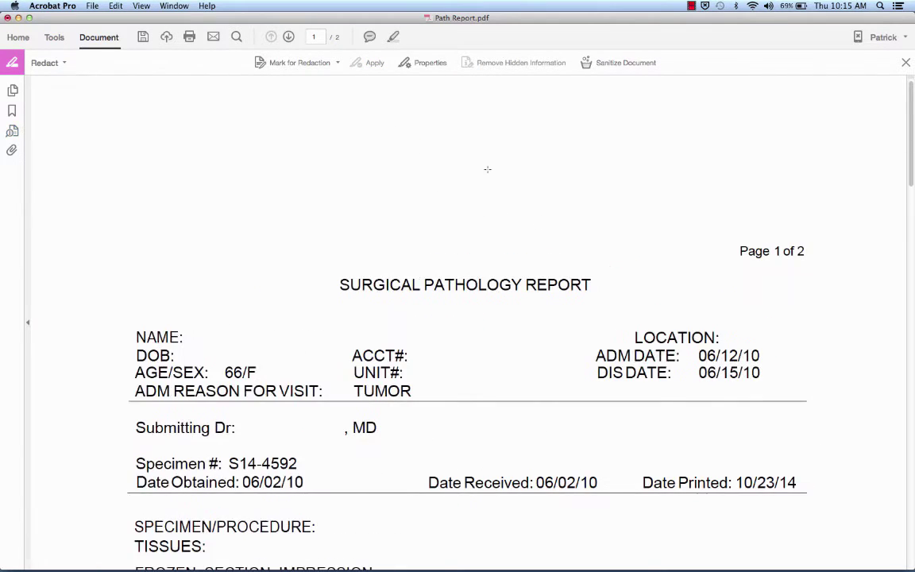
# - Check both redacted pages for remaining identifiers and save the report to the Desktop as a PDF named Path Report Redacted
pyautogui.scroll(-5, 488, 169)
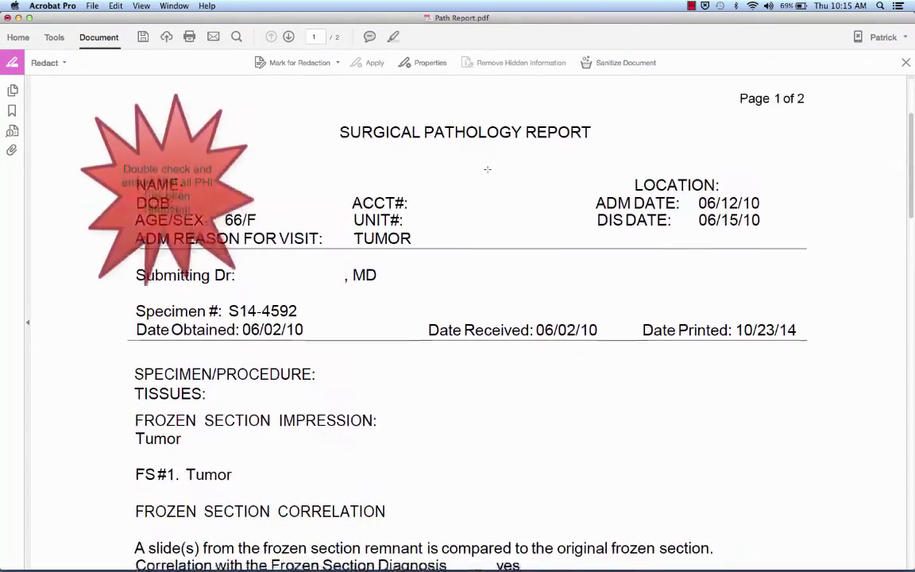
pyautogui.scroll(-12, 487, 169)
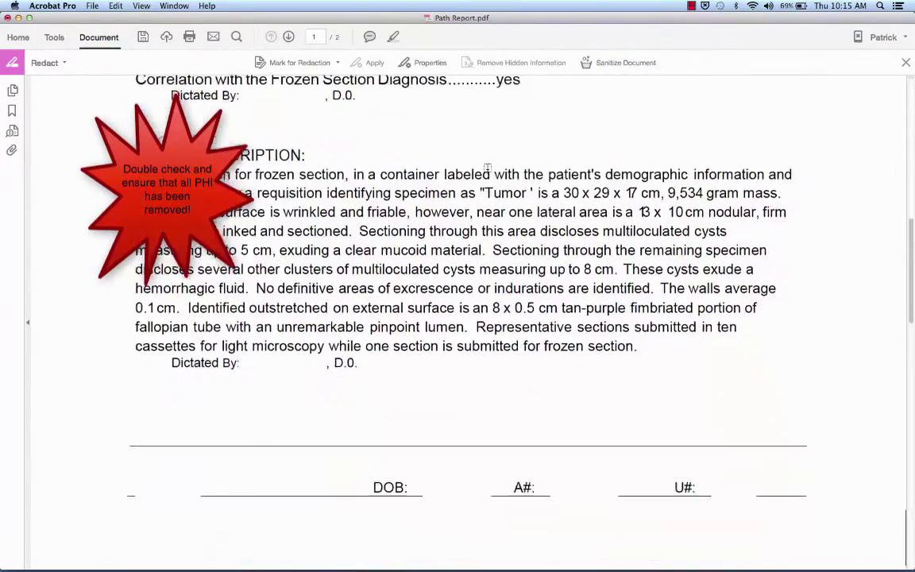
pyautogui.scroll(-9, 487, 167)
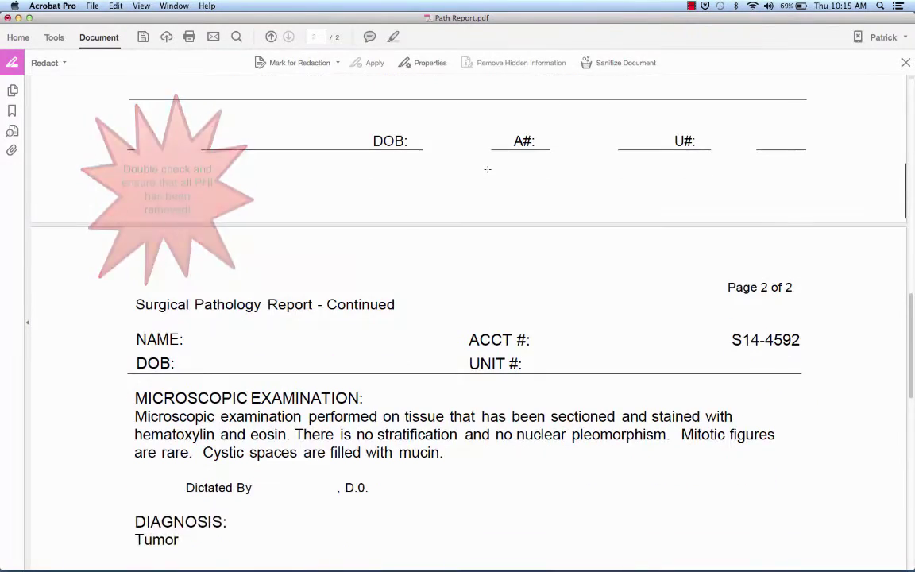
pyautogui.scroll(-6, 488, 169)
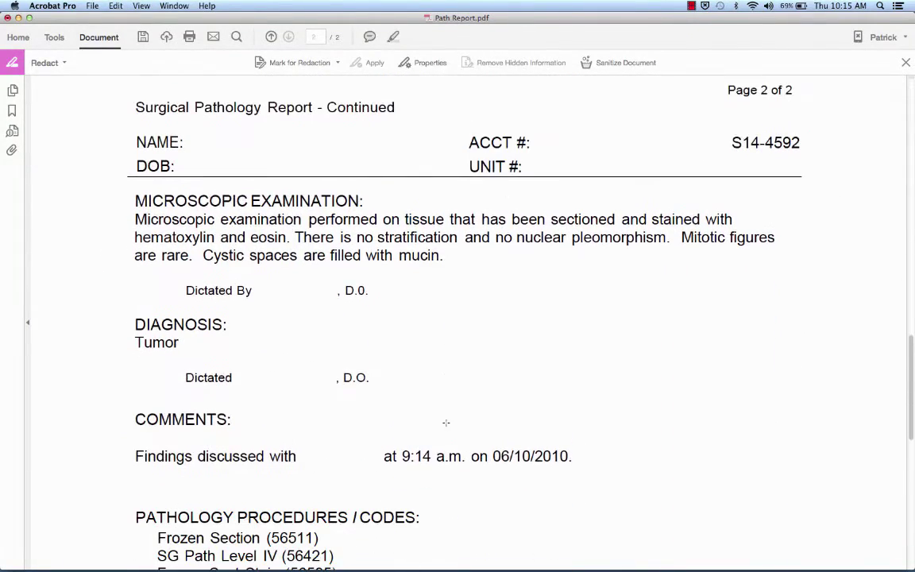
pyautogui.scroll(-11, 445, 422)
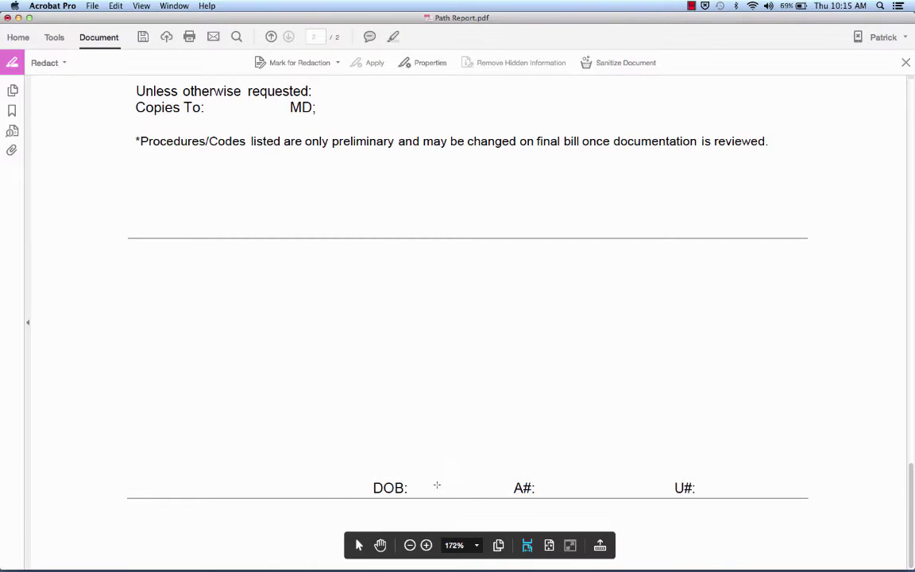
pyautogui.click(92, 6)
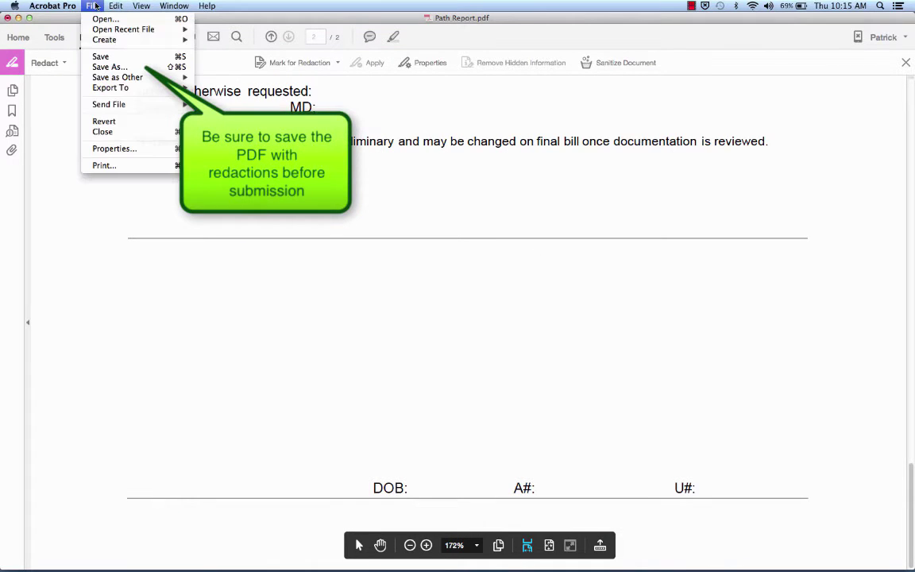
pyautogui.click(109, 67)
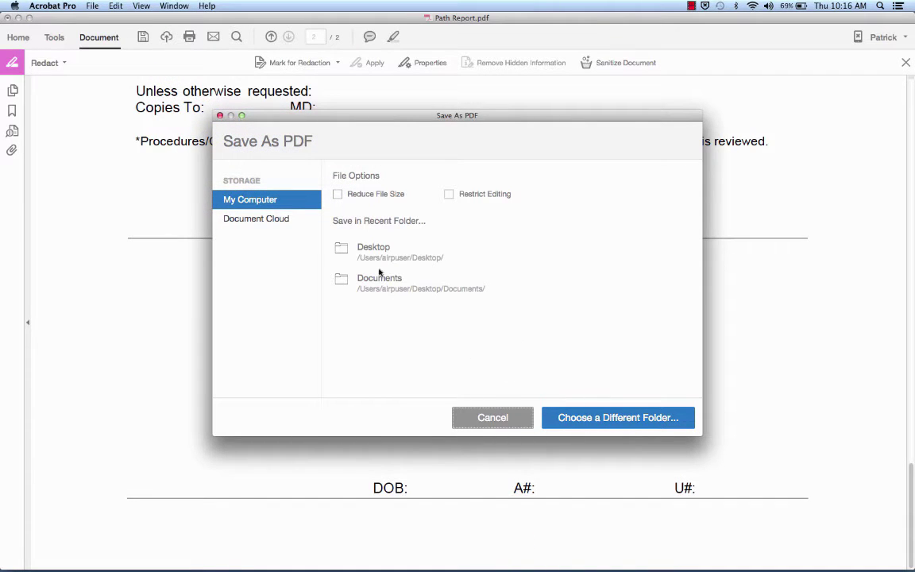
pyautogui.click(373, 251)
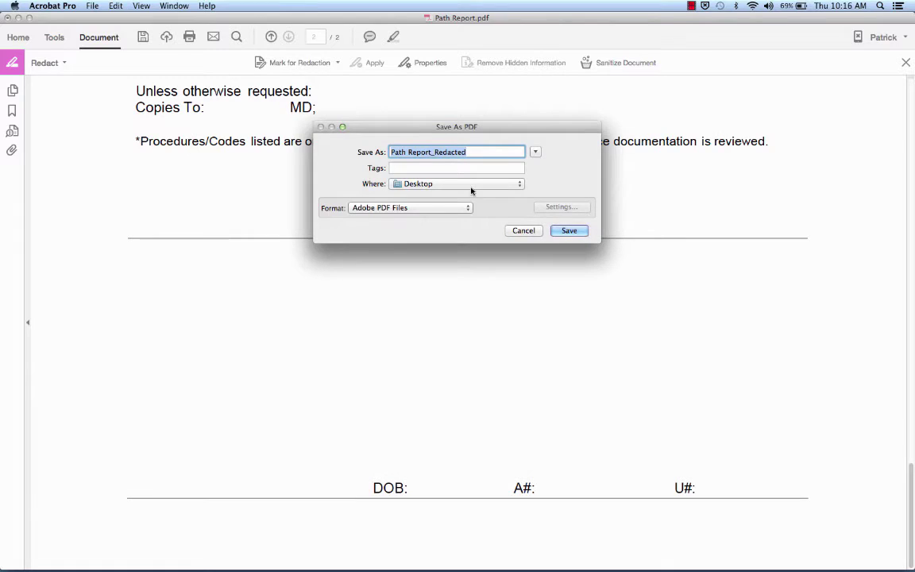
pyautogui.click(433, 152)
pyautogui.press('BackSpace')
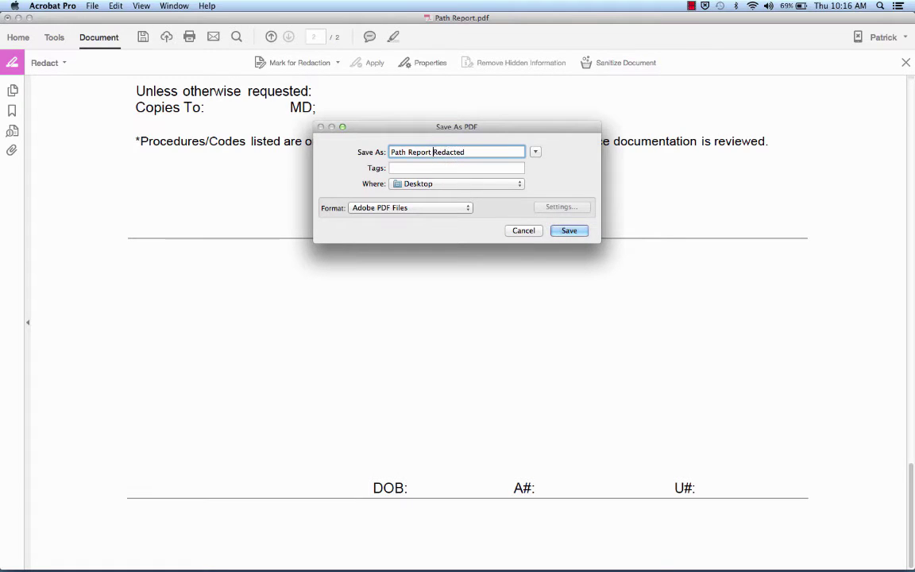
pyautogui.click(558, 230)
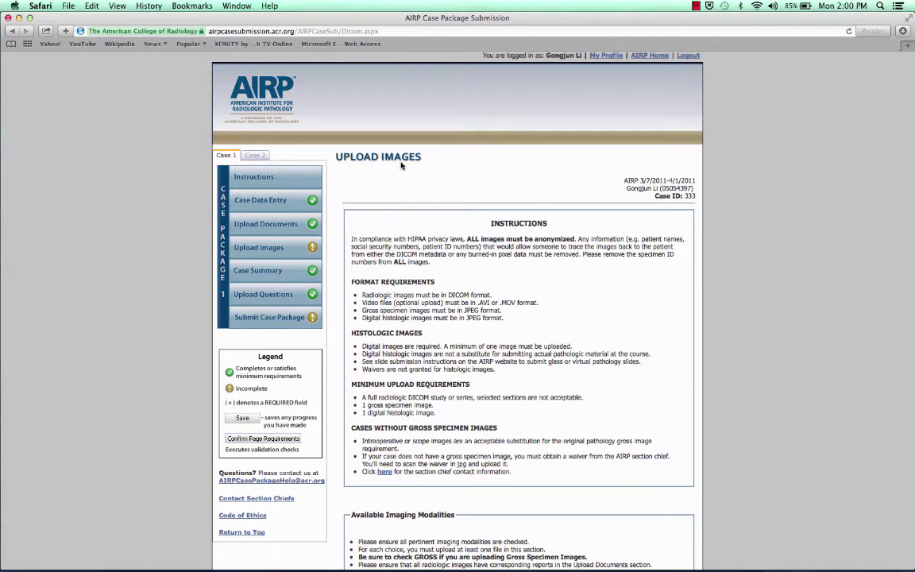
# - In Safari, examine the Upload Images page's instructions, imaging modalities, and the radiologic image, video file and gross specimen image sections
pyautogui.scroll(-2, 429, 183)
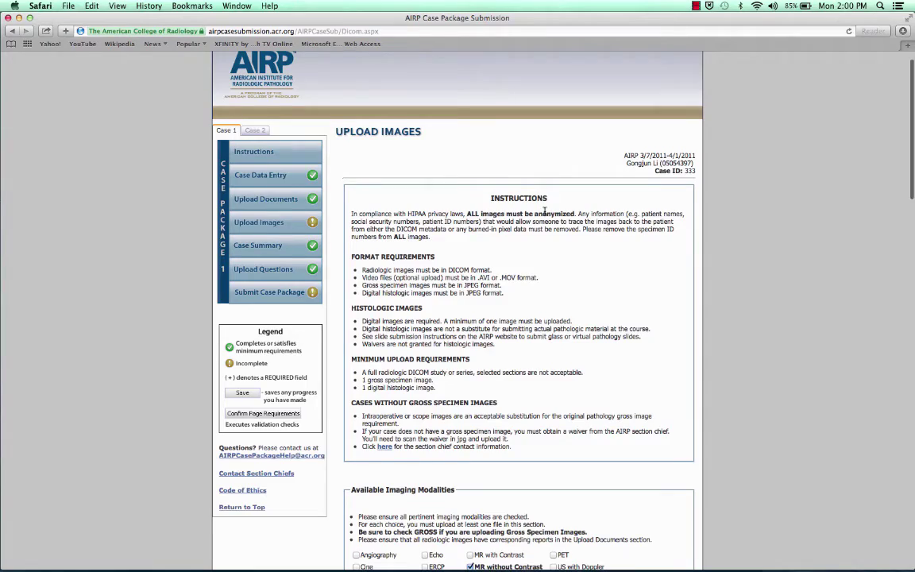
pyautogui.scroll(-3, 544, 211)
pyautogui.scroll(-1, 545, 214)
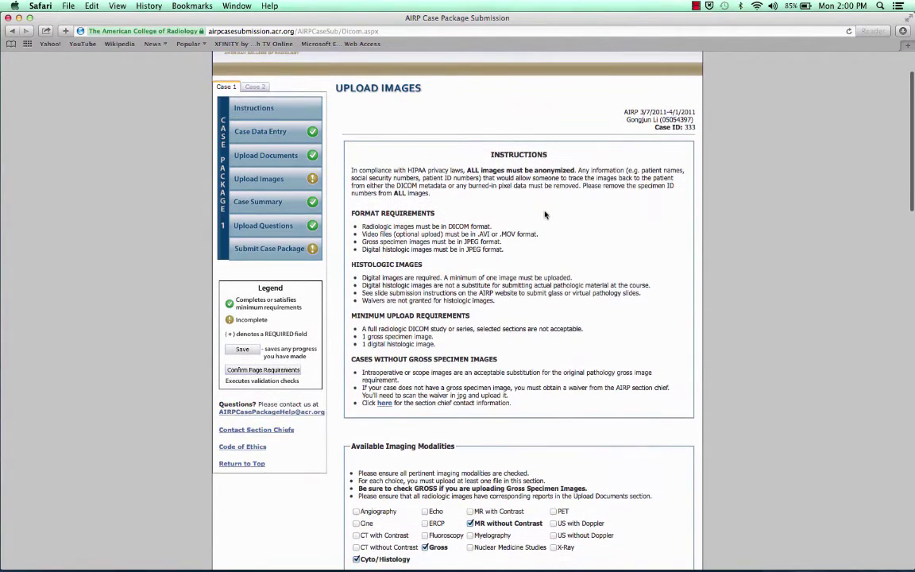
pyautogui.scroll(-1, 590, 230)
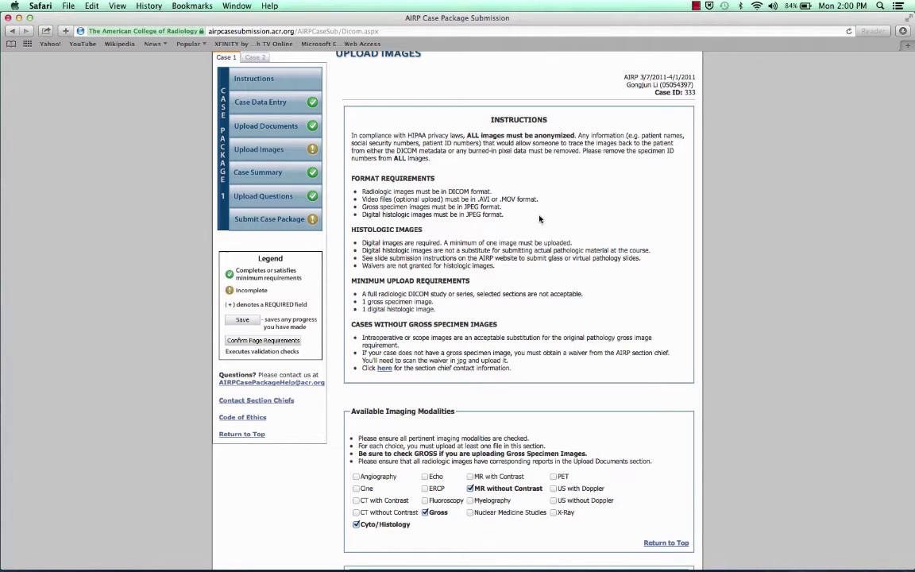
pyautogui.scroll(-2, 539, 219)
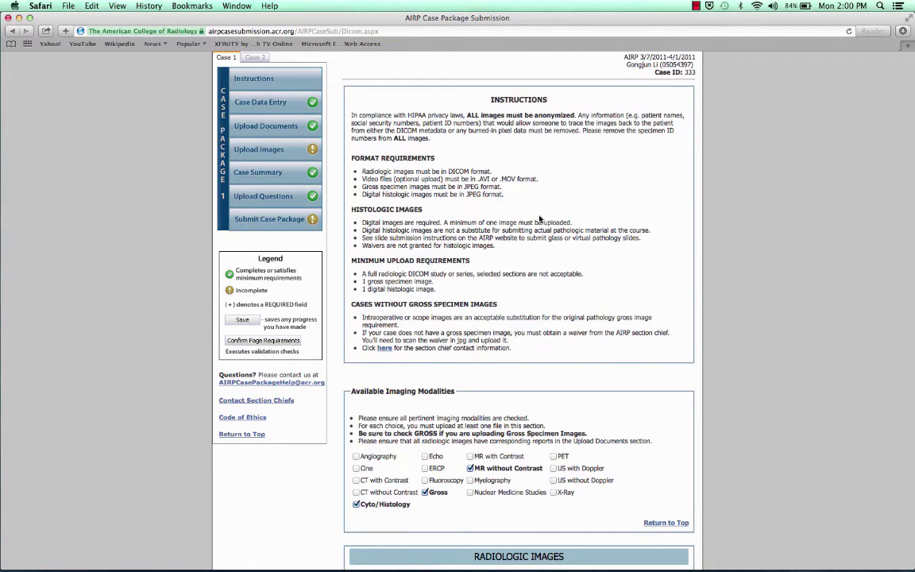
pyautogui.scroll(-10, 539, 219)
pyautogui.scroll(-8, 539, 217)
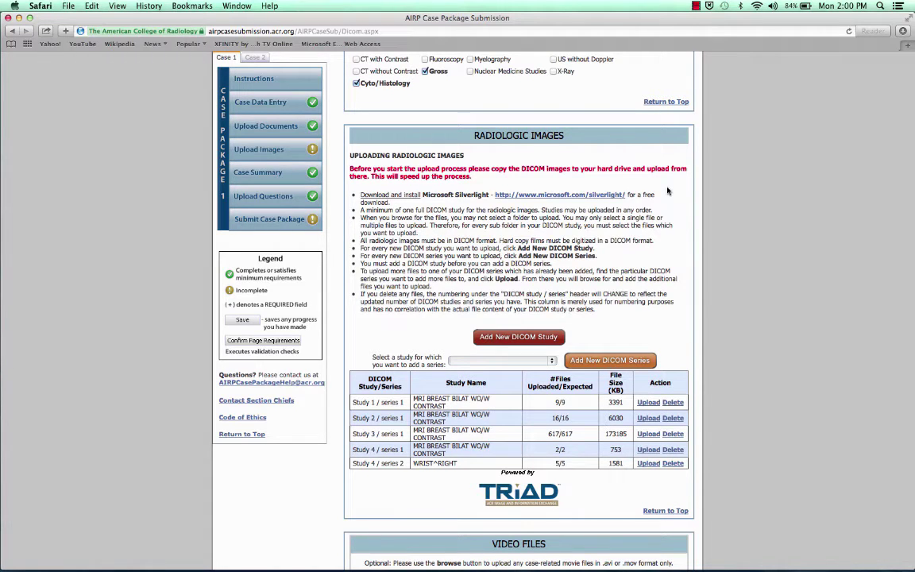
pyautogui.scroll(-5, 667, 191)
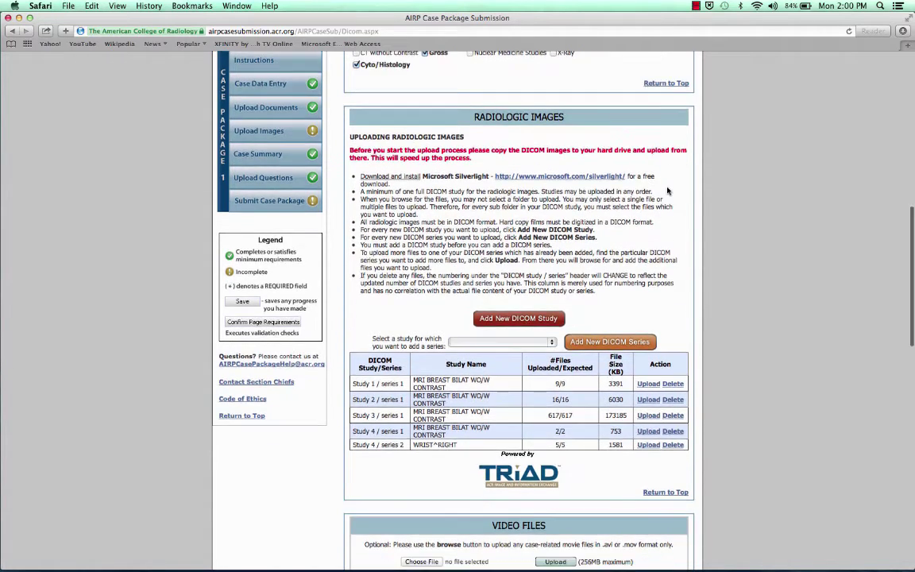
pyautogui.scroll(-3, 667, 191)
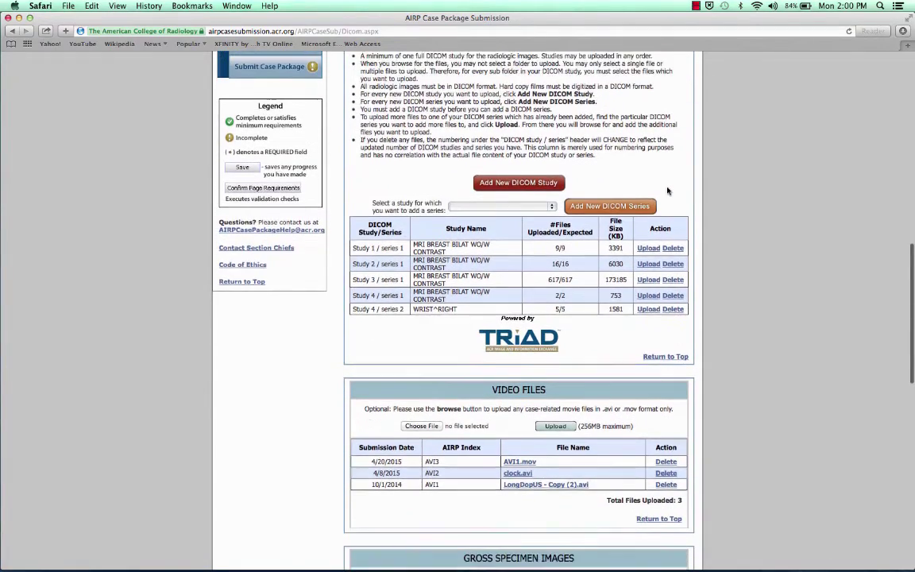
pyautogui.scroll(-4, 667, 191)
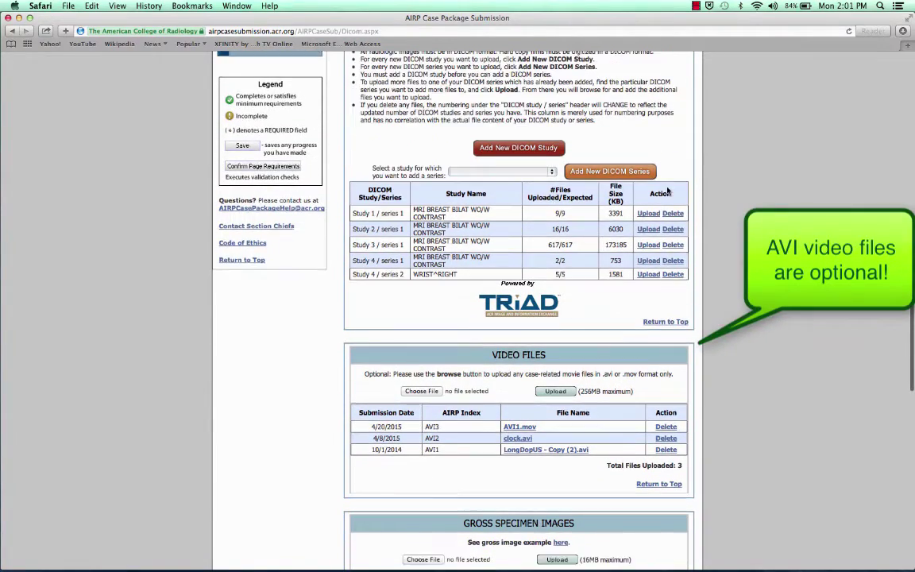
pyautogui.scroll(-3, 668, 190)
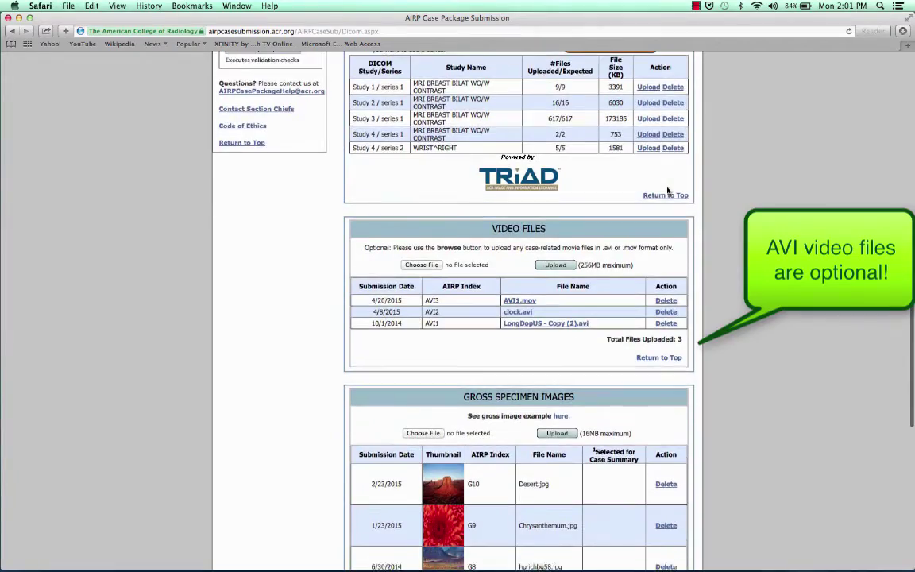
pyautogui.scroll(-10, 667, 190)
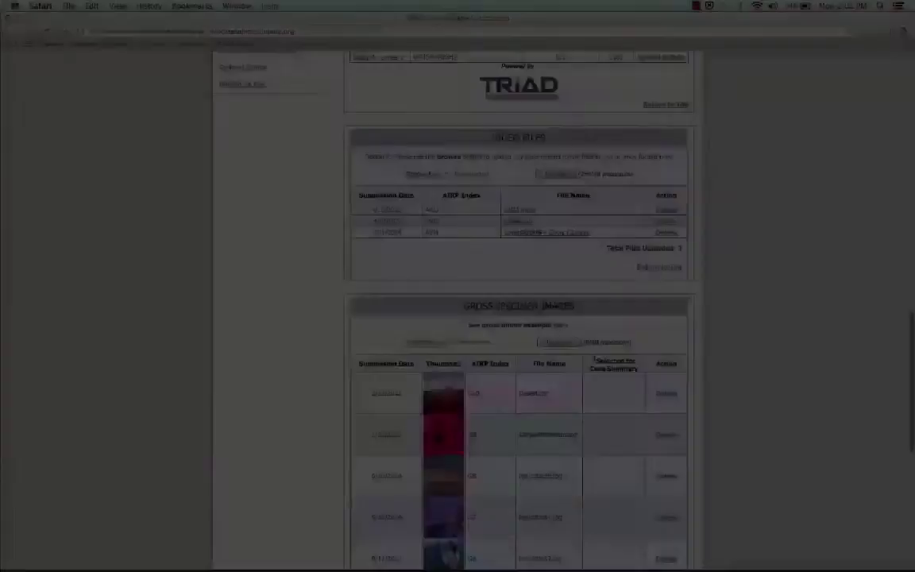
pyautogui.scroll(-1, 667, 191)
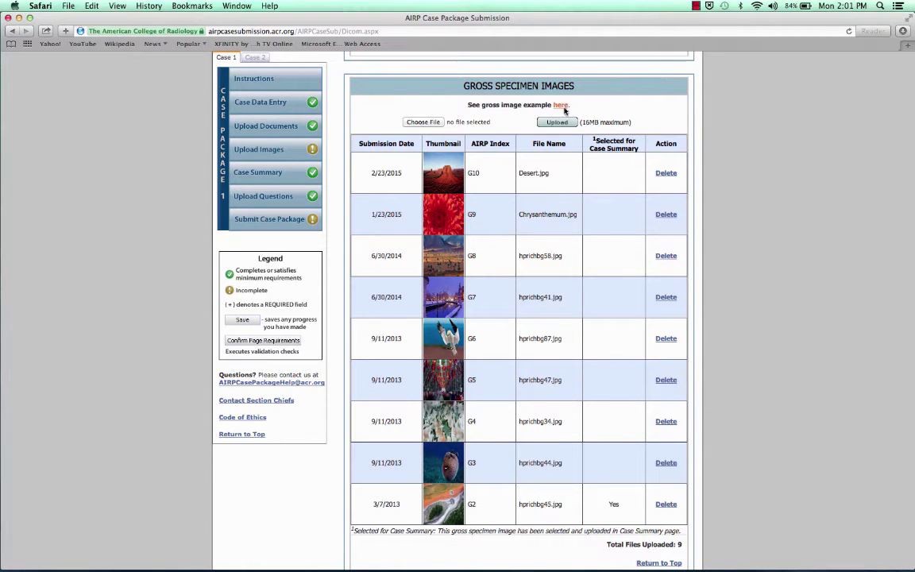
# - Upload the Histology image from the Desktop to the Histologic Images section and check its listed entry
pyautogui.scroll(-5, 561, 262)
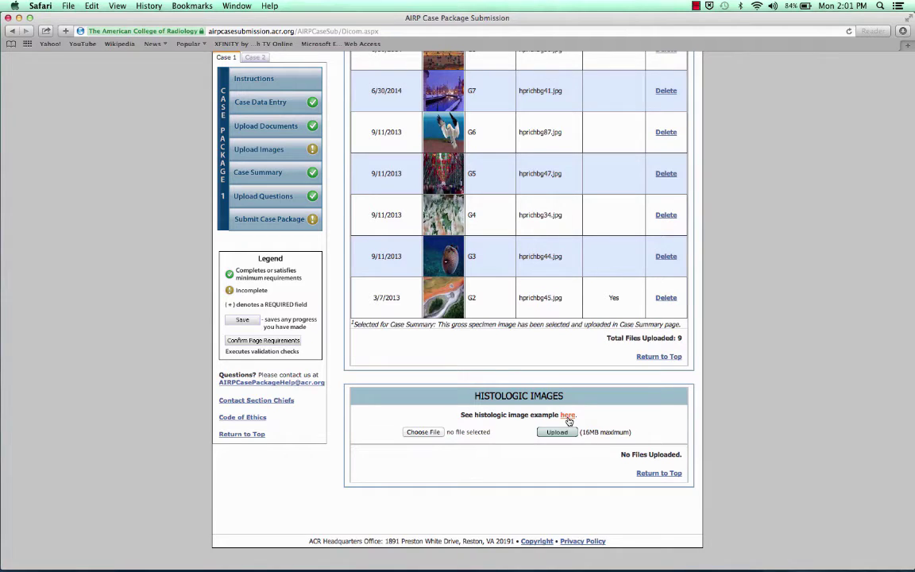
pyautogui.click(421, 431)
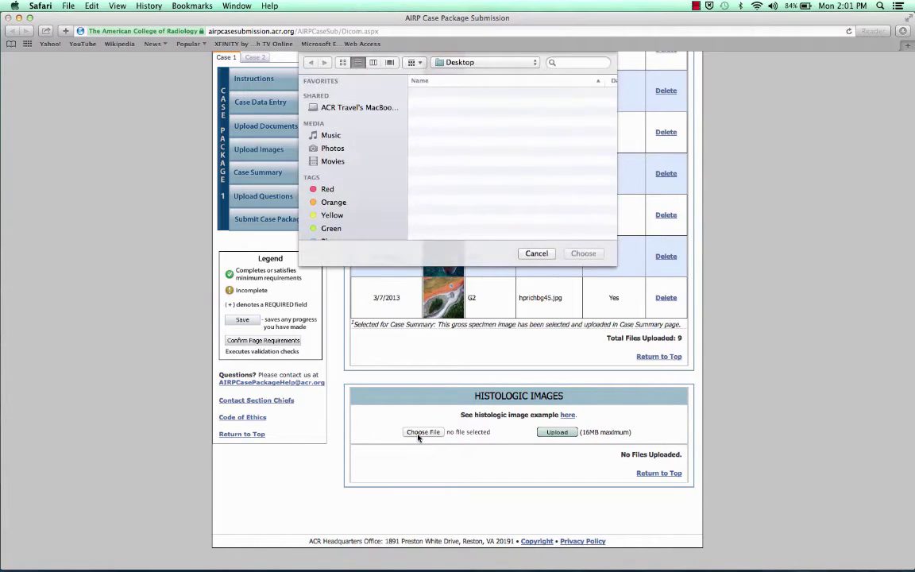
pyautogui.click(459, 102)
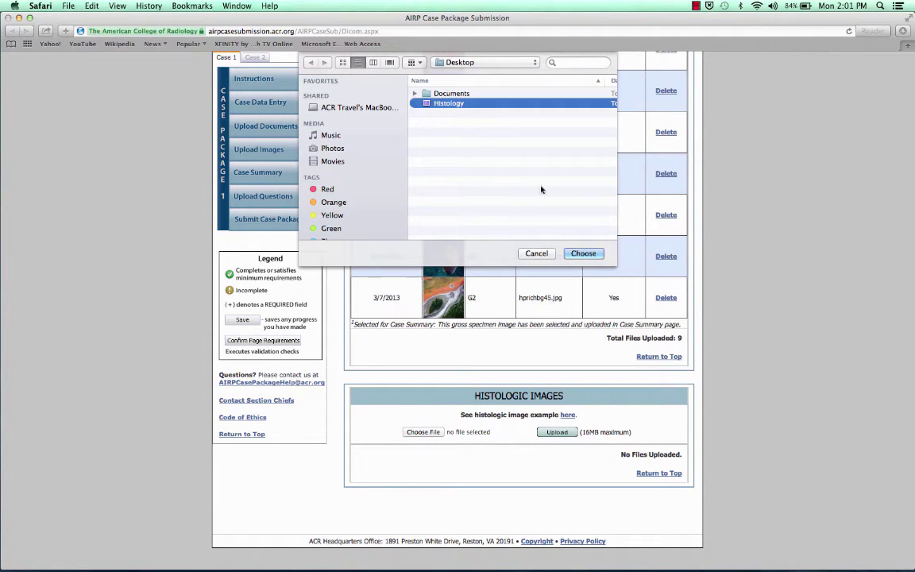
pyautogui.click(582, 253)
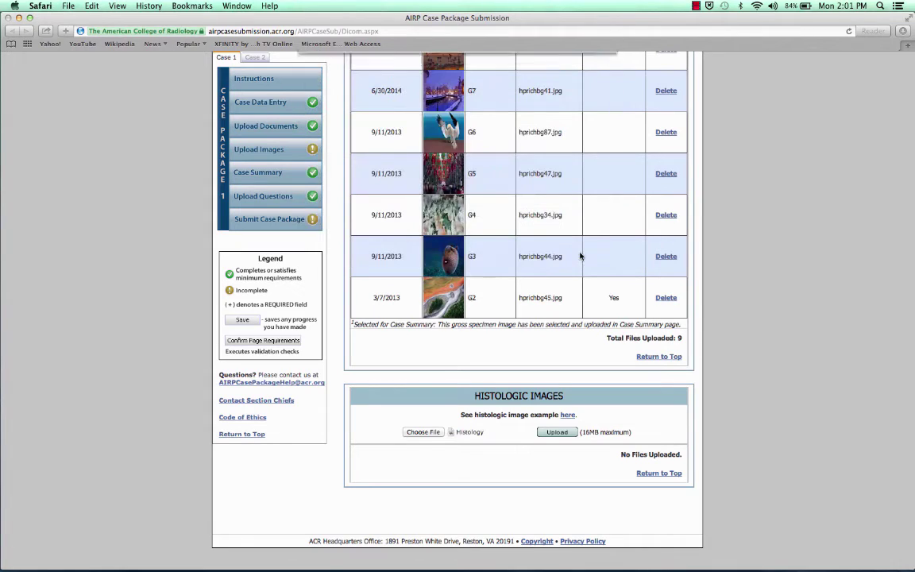
pyautogui.click(559, 433)
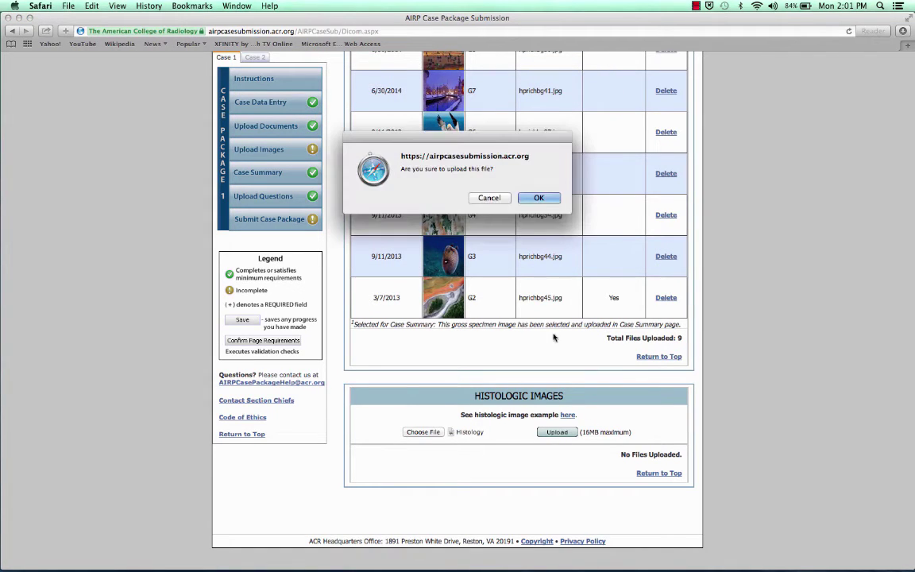
pyautogui.click(539, 197)
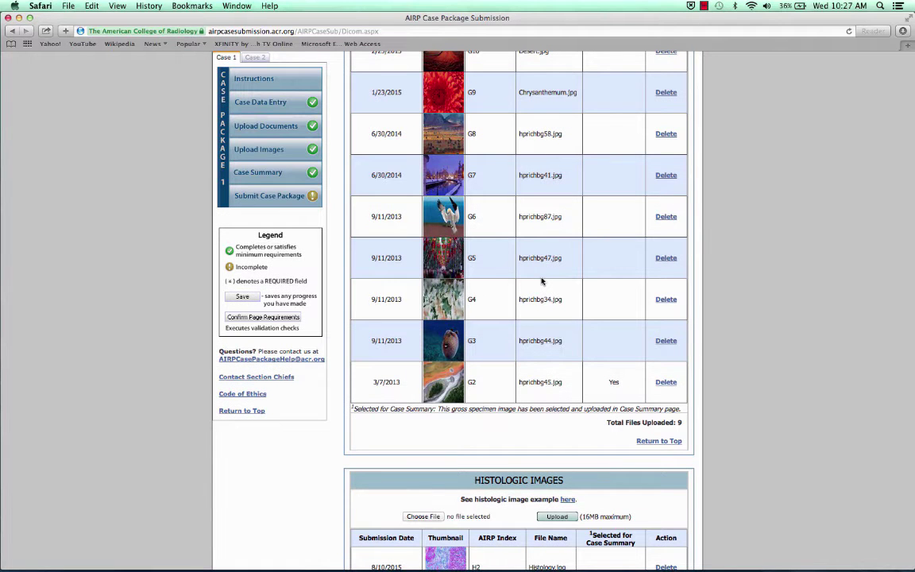
pyautogui.scroll(-5, 541, 281)
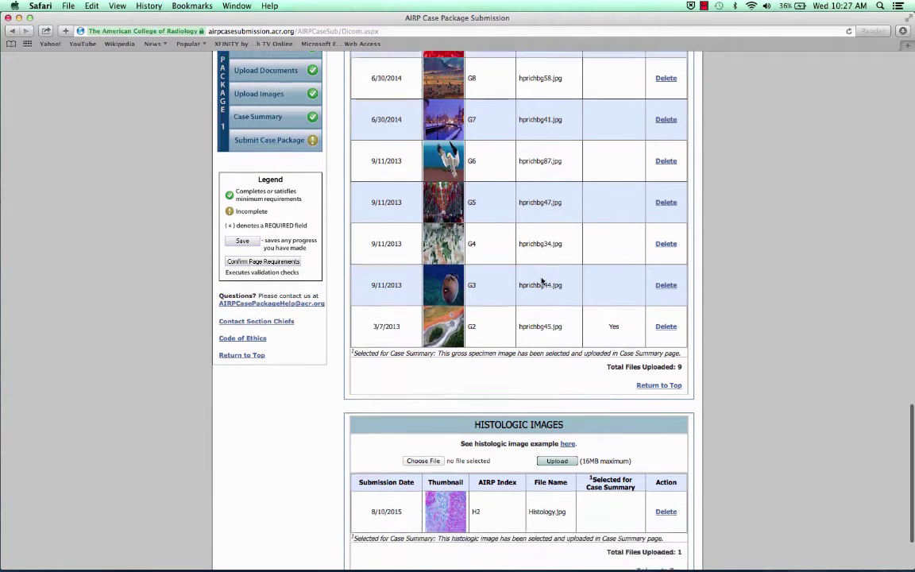
pyautogui.moveTo(452, 414)
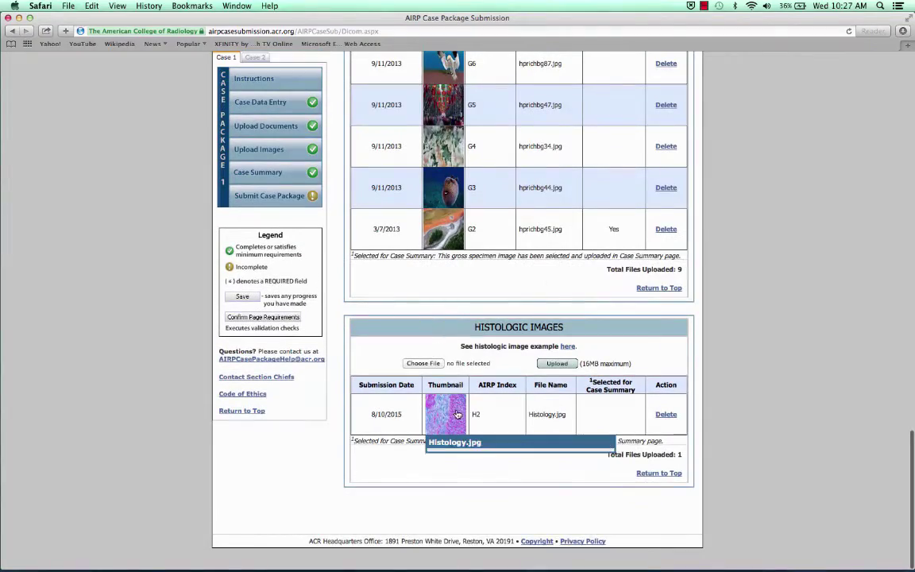
# - Go back to the Available Imaging Modalities section of the Upload Images page and check which modalities are selected
pyautogui.scroll(15, 456, 414)
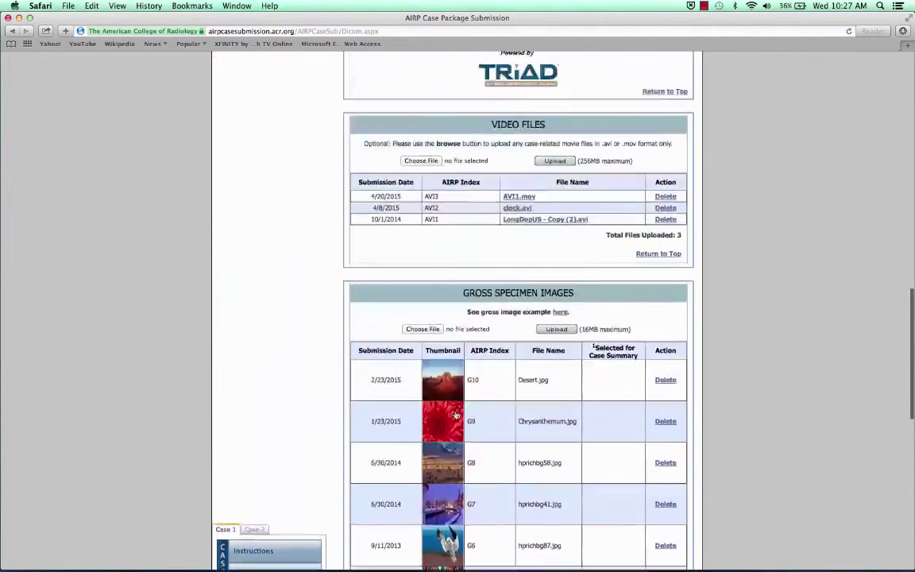
pyautogui.scroll(4, 457, 413)
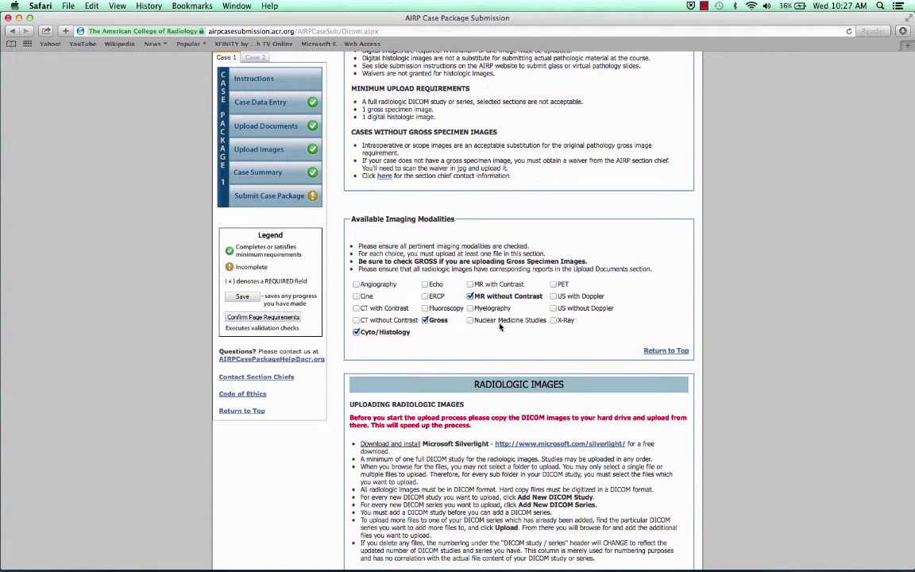
pyautogui.click(500, 326)
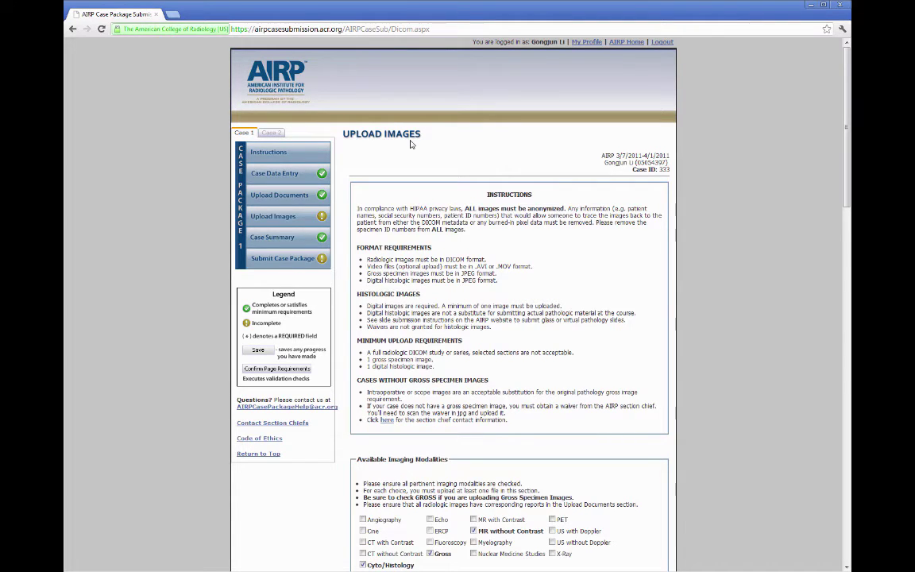
# - In Chrome, add a new DICOM study in the Radiologic Images section and open the DICOM uploader's file selection
pyautogui.scroll(-5, 411, 144)
pyautogui.scroll(-1, 450, 232)
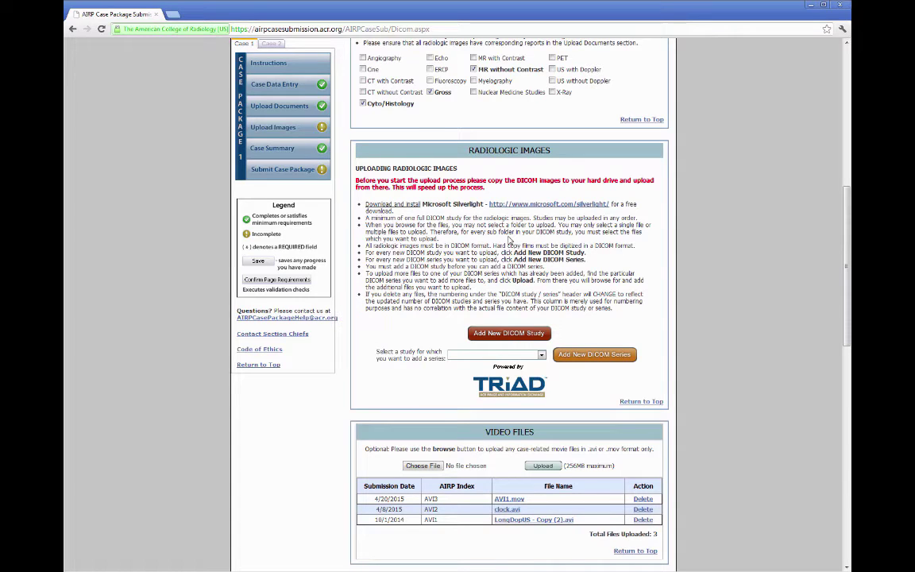
pyautogui.click(491, 334)
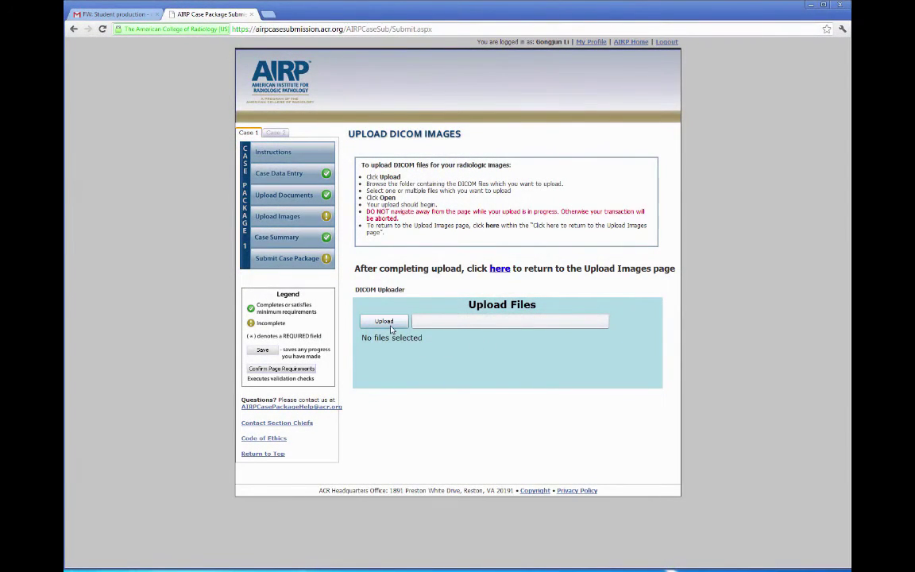
pyautogui.click(389, 321)
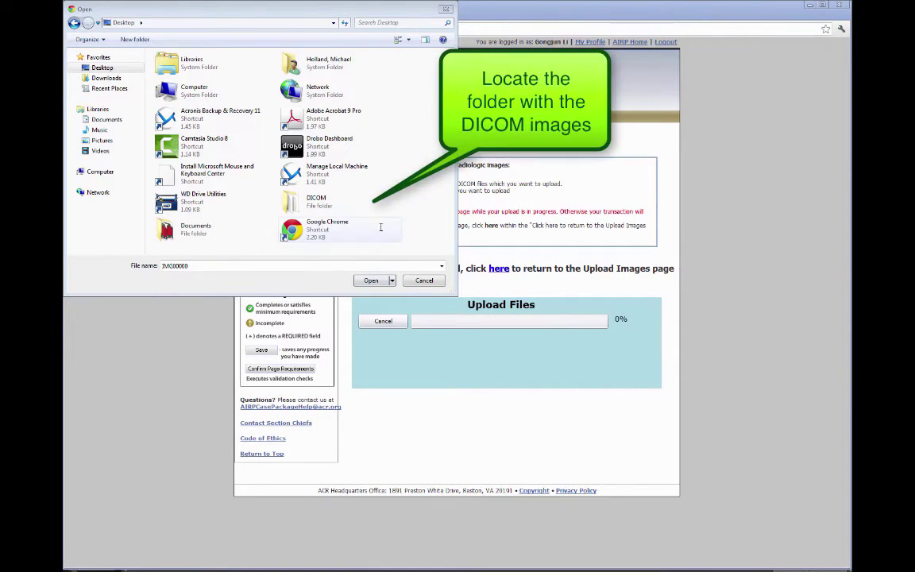
# - Upload all images, IMG00000 to IMG00012, from the Desktop folder DICOM\DICOMDAT\SDY00000\SRS00000
pyautogui.doubleClick(311, 202)
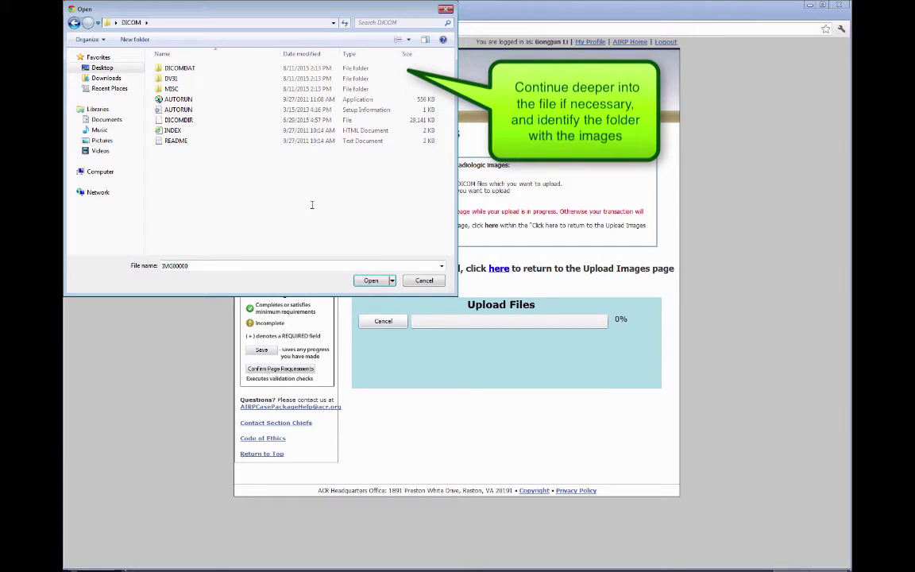
pyautogui.doubleClick(202, 69)
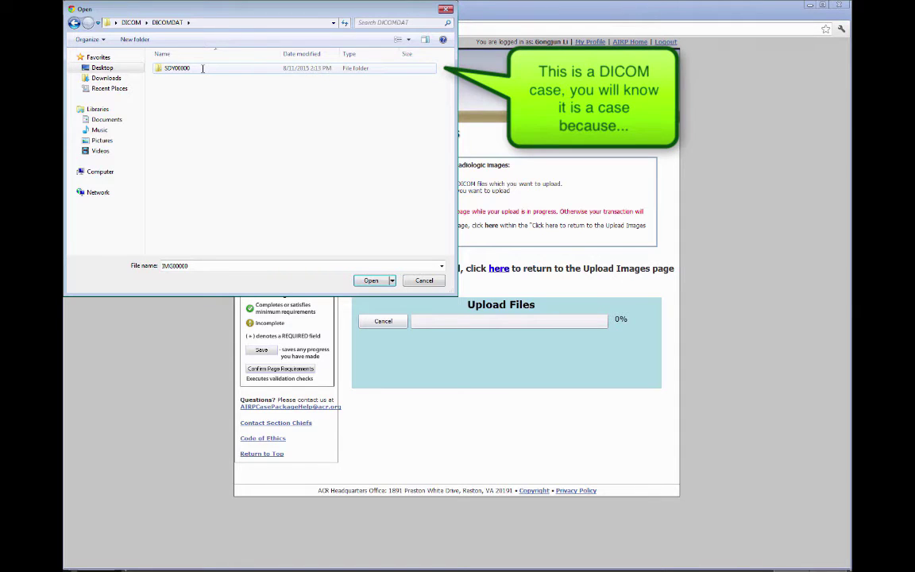
pyautogui.doubleClick(202, 69)
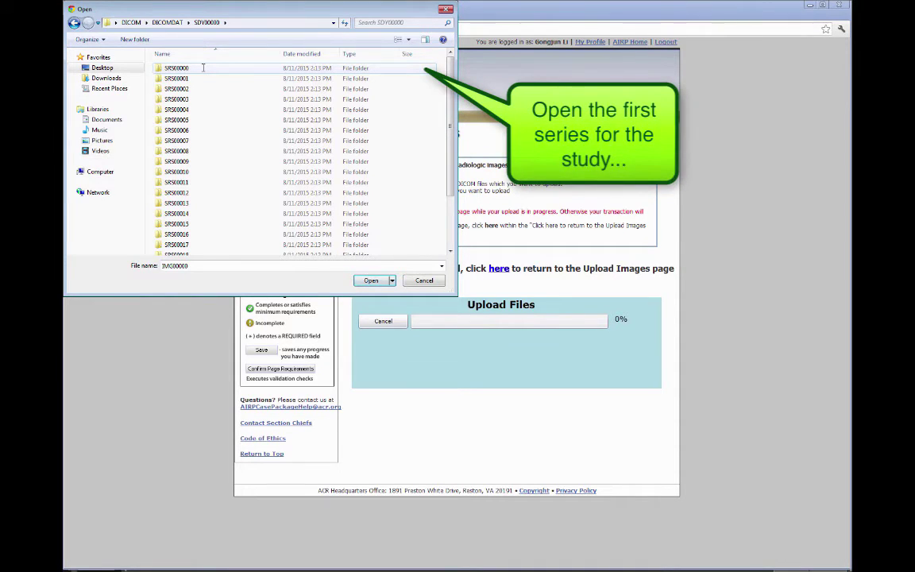
pyautogui.doubleClick(202, 67)
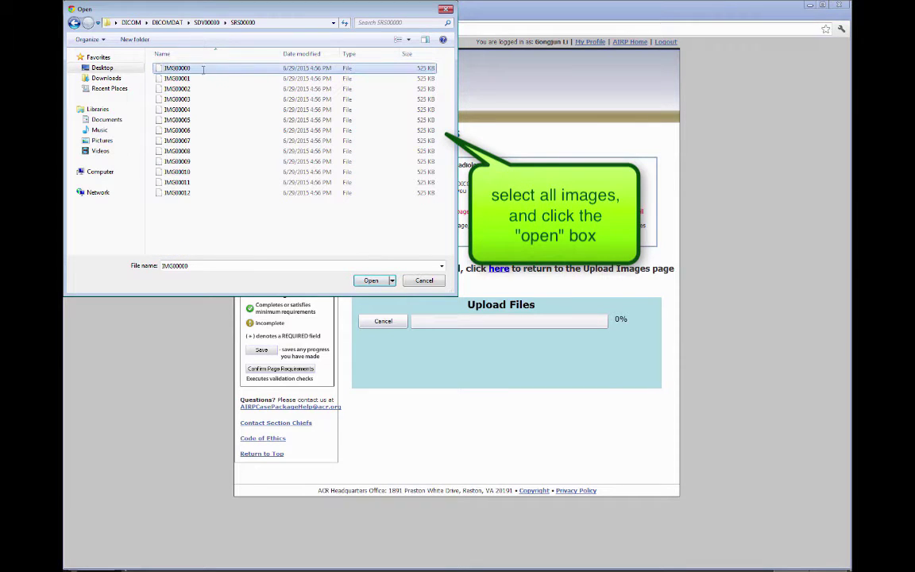
pyautogui.keyDown('shift'); pyautogui.click(191, 192); pyautogui.keyUp('shift')
pyautogui.click(371, 281)
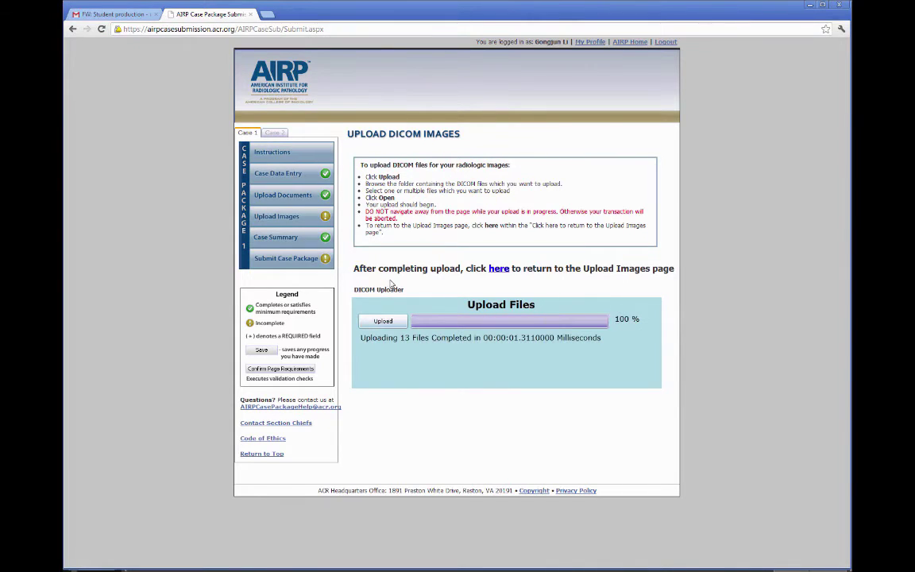
# - Return to the Upload Images page and add a new DICOM series to Study 1, accepting the warning about combining image folders
pyautogui.click(504, 272)
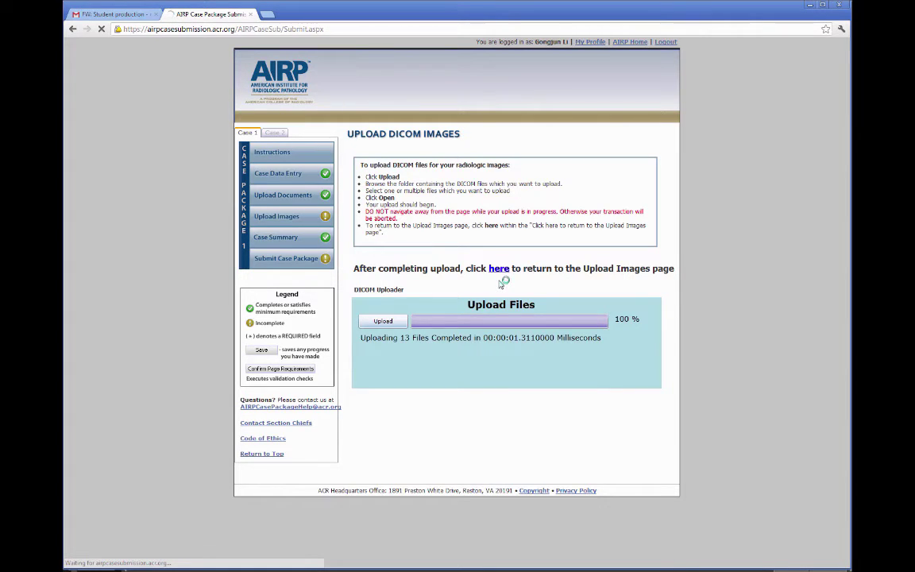
pyautogui.scroll(-10, 503, 284)
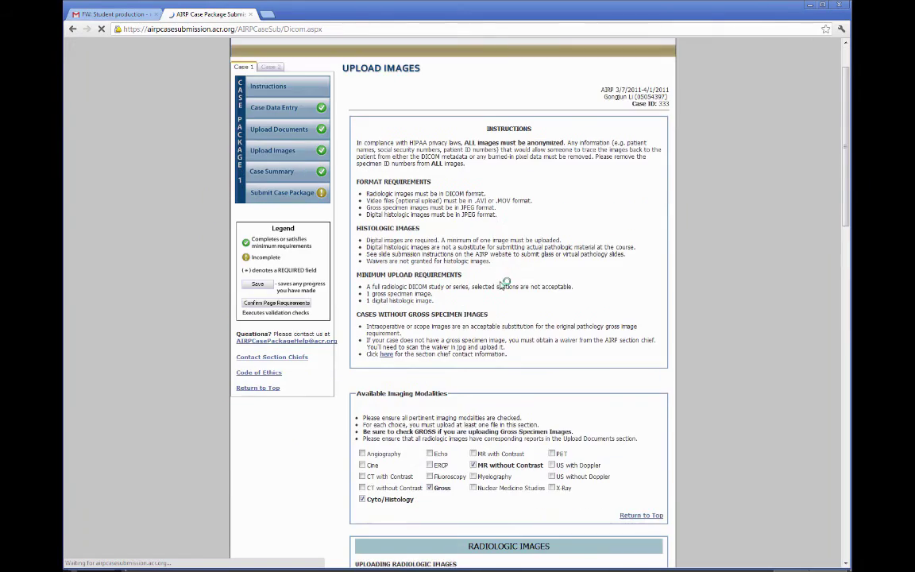
pyautogui.scroll(-3, 498, 282)
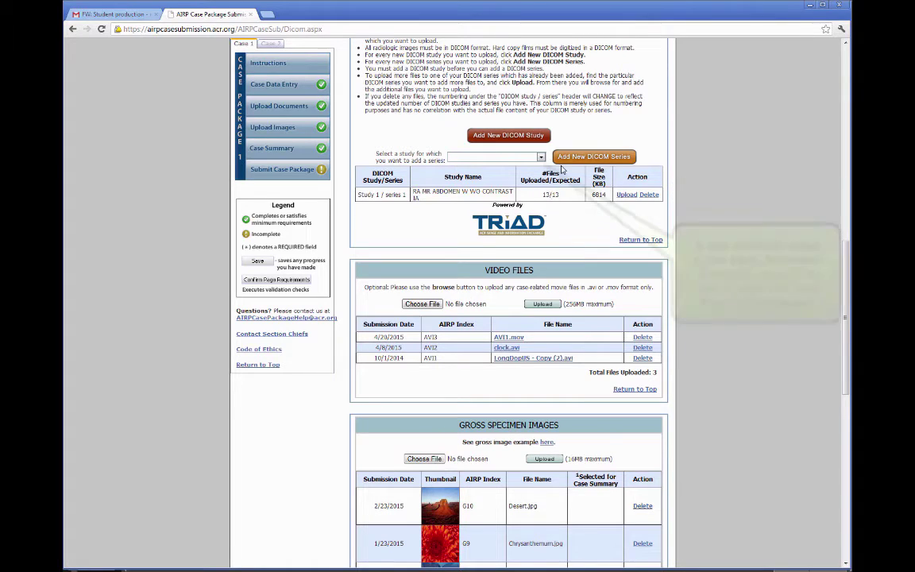
pyautogui.click(540, 158)
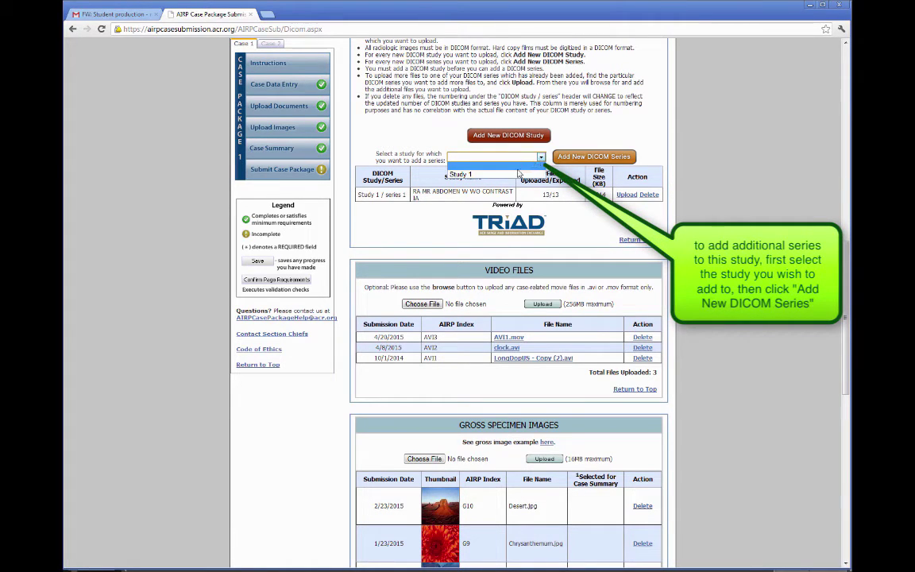
pyautogui.click(468, 155)
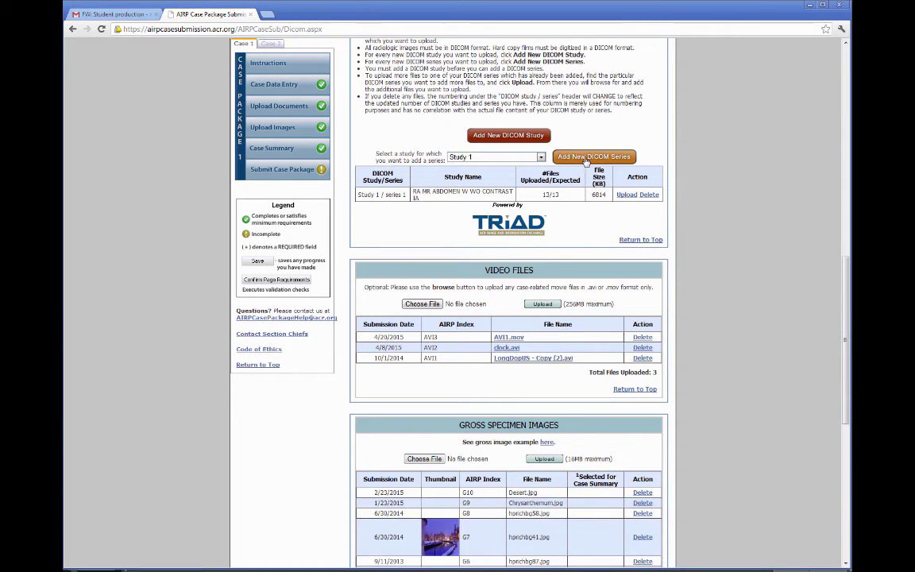
pyautogui.click(588, 159)
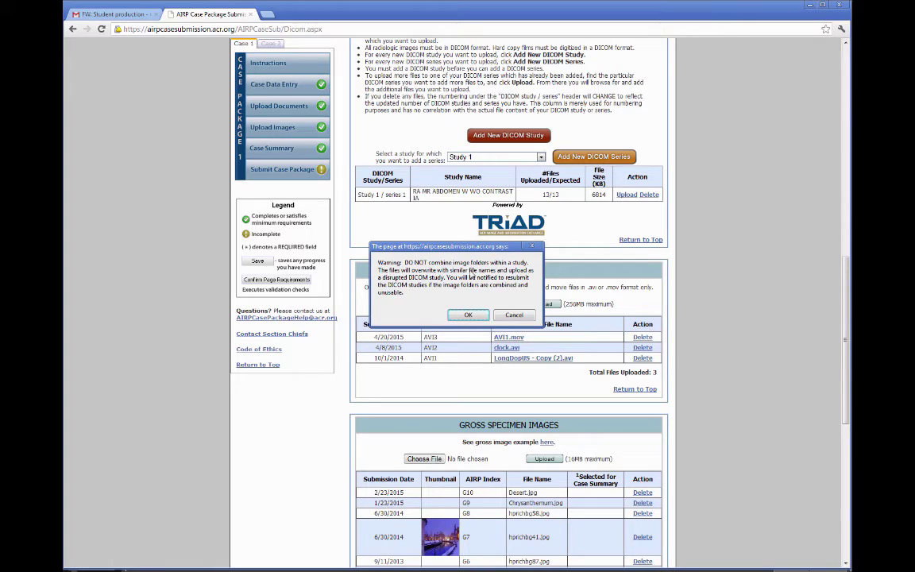
pyautogui.click(469, 316)
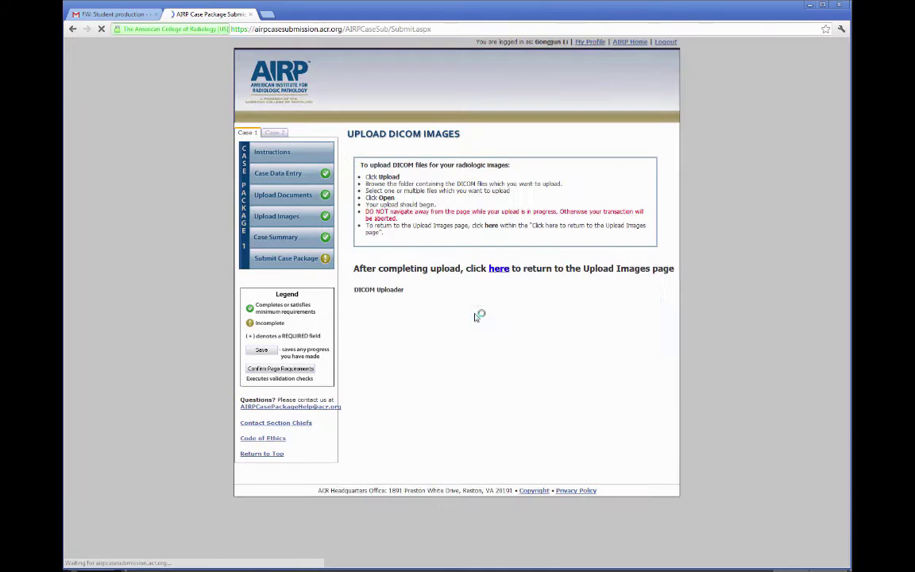
# - Upload all images, IMG00000 to IMG00041, from the Desktop folder DICOM\DICOMDAT\SDY00000\SRS00001 as the new series
pyautogui.click(383, 321)
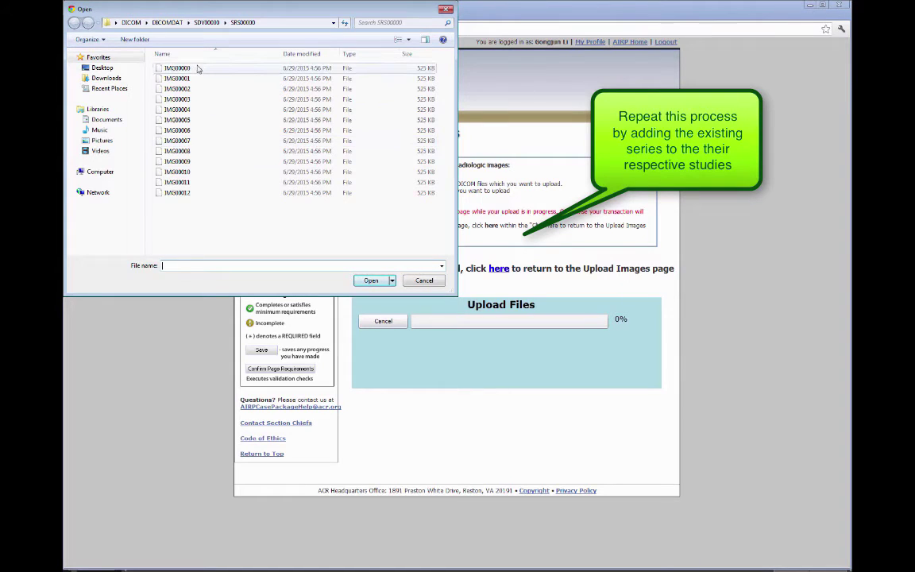
pyautogui.click(127, 69)
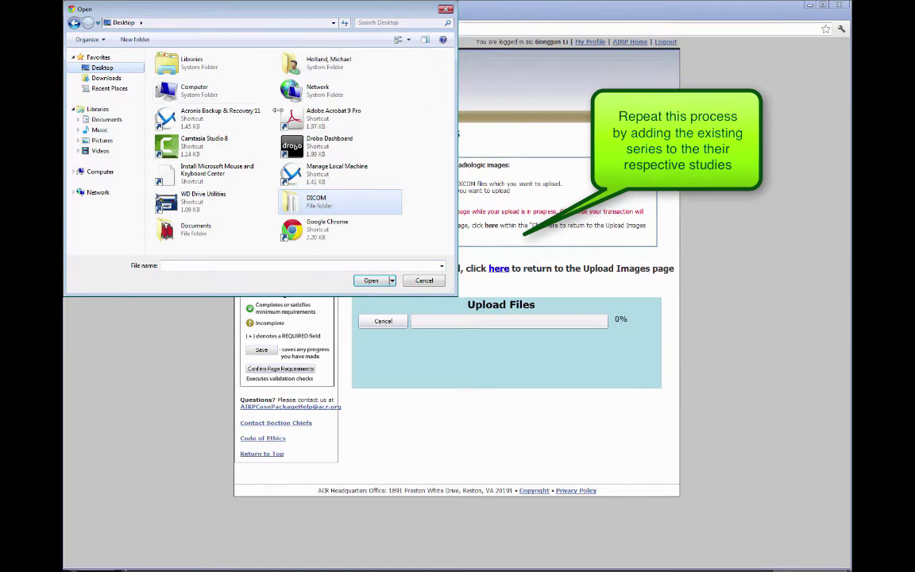
pyautogui.doubleClick(317, 196)
pyautogui.doubleClick(226, 67)
pyautogui.doubleClick(225, 67)
pyautogui.doubleClick(227, 77)
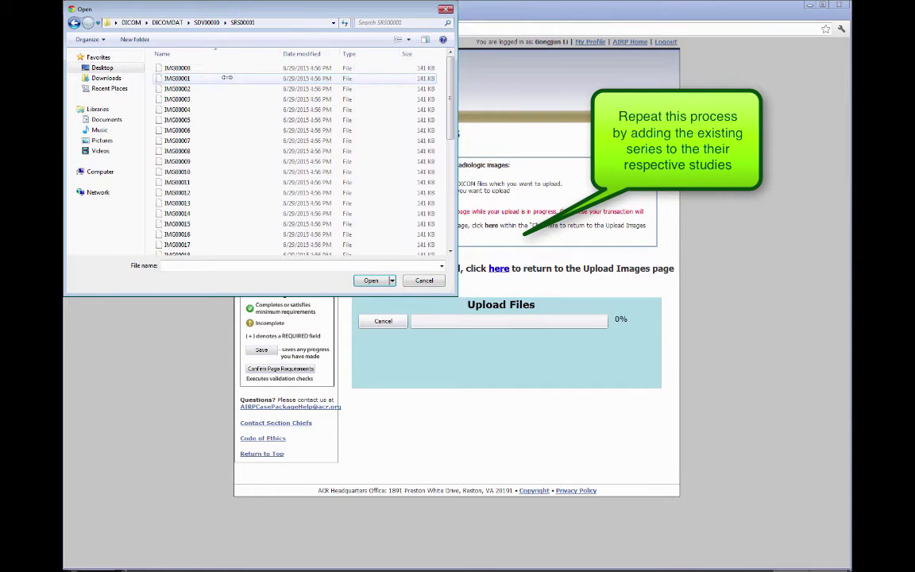
pyautogui.click(229, 69)
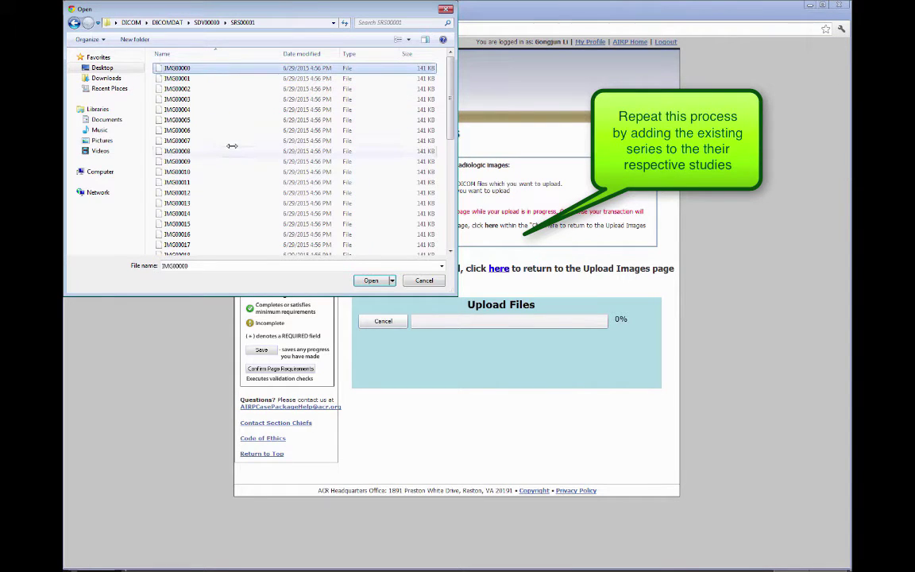
pyautogui.scroll(-8, 230, 147)
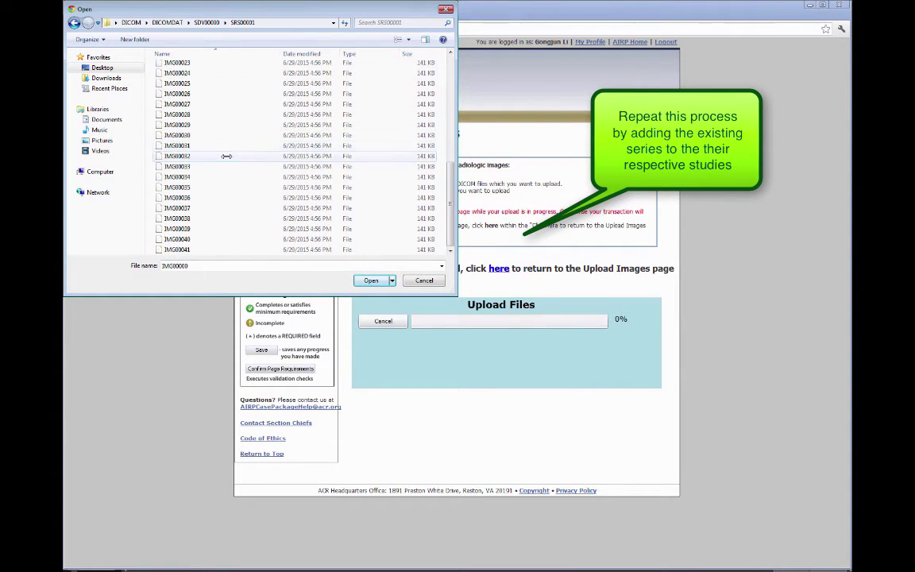
pyautogui.keyDown('shift'); pyautogui.click(191, 249); pyautogui.keyUp('shift')
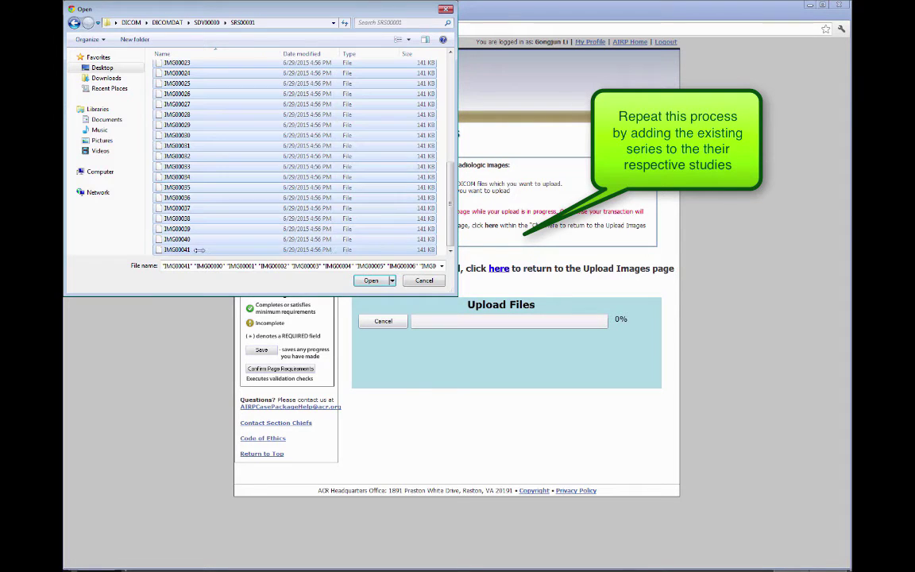
pyautogui.click(371, 281)
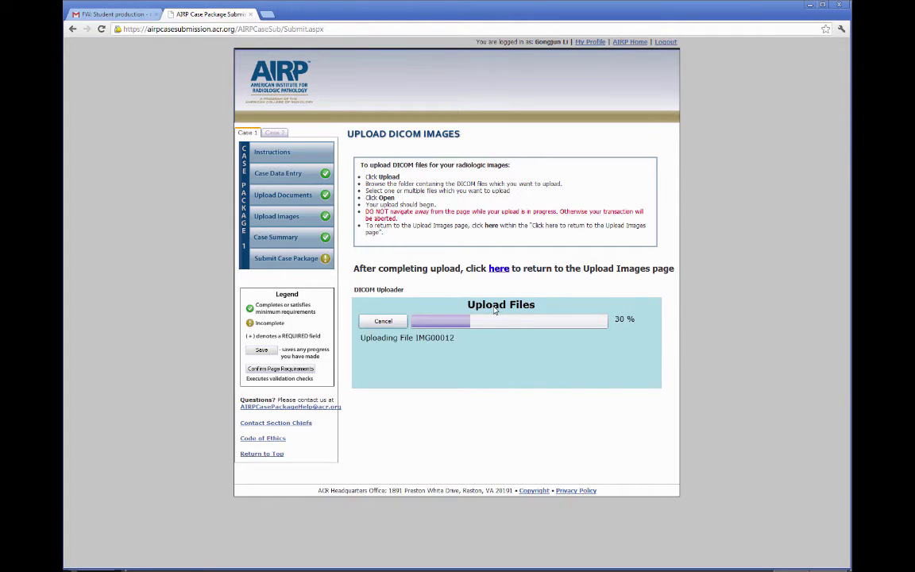
# - Return to the Upload Images page once the series upload completes and go to the uploaded DICOM series list
pyautogui.click(500, 271)
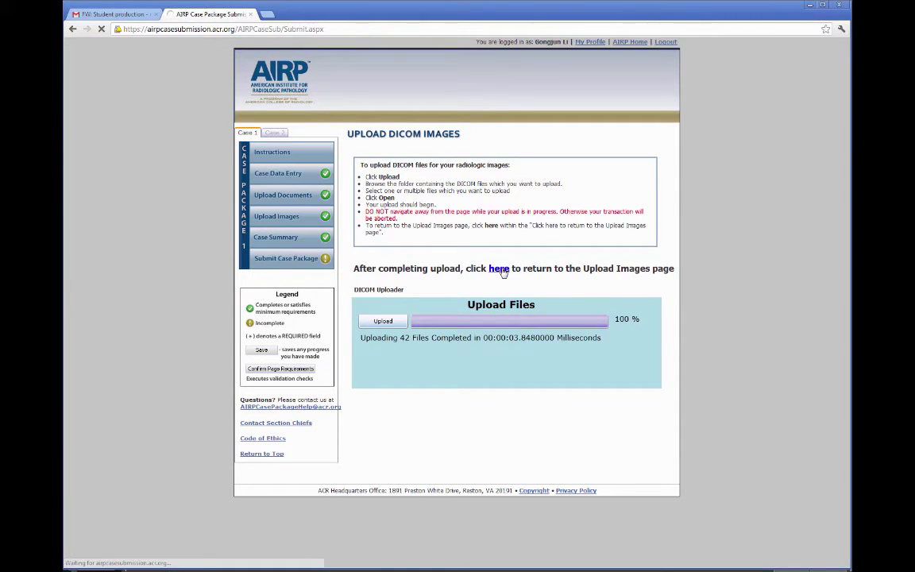
pyautogui.scroll(-7, 501, 278)
pyautogui.scroll(-2, 499, 291)
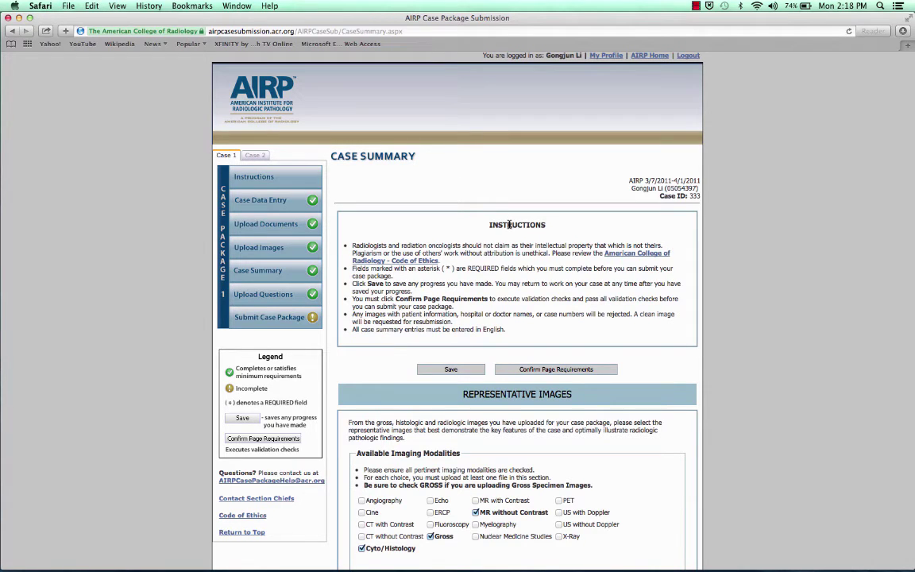
# - In Safari, examine the Case Summary page's instructions, imaging modalities, general image requirements and Gross Specimen Images section
pyautogui.scroll(-5, 509, 225)
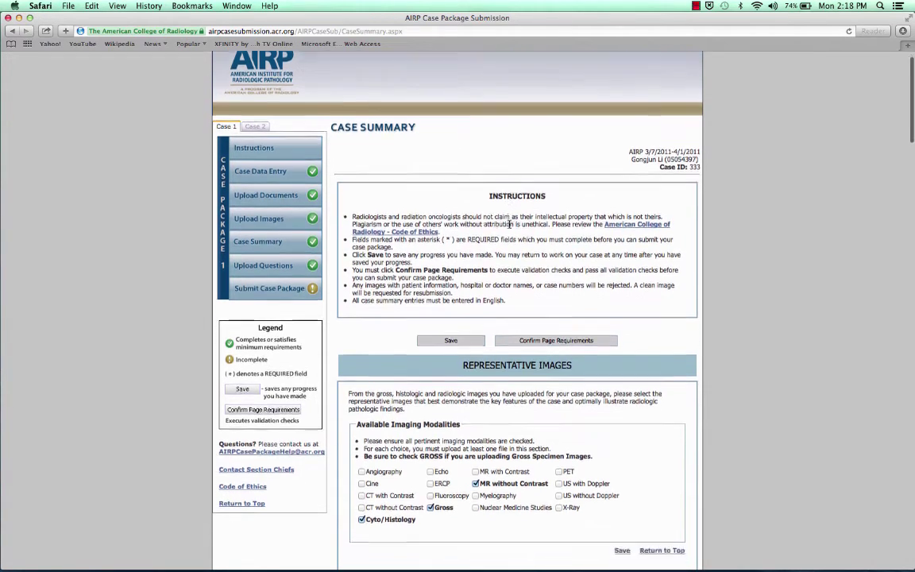
pyautogui.scroll(-4, 509, 228)
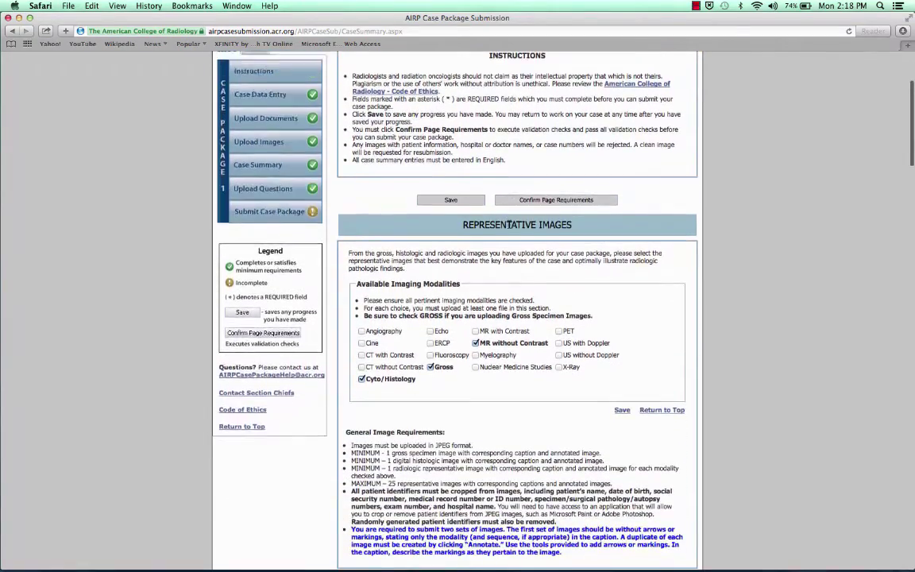
pyautogui.scroll(-1, 509, 228)
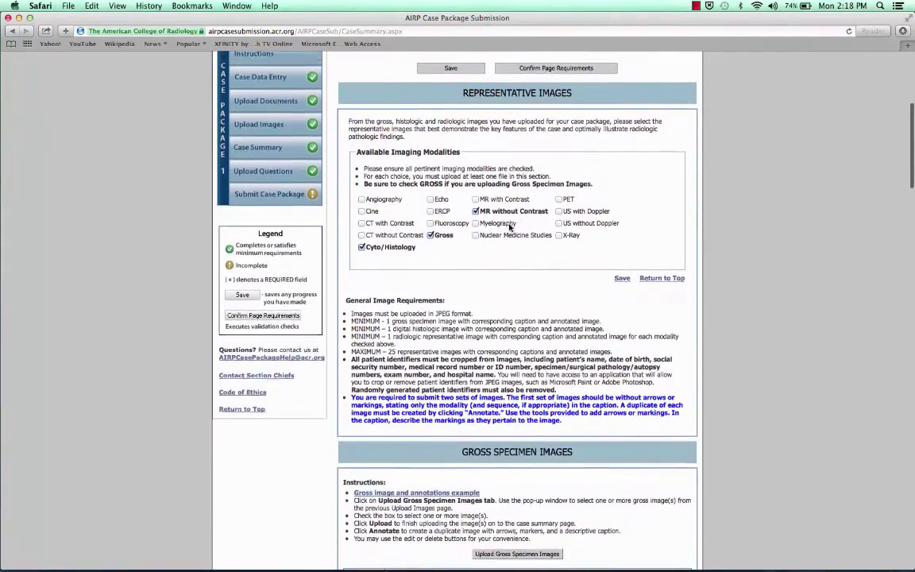
pyautogui.scroll(-1, 509, 228)
pyautogui.scroll(-1, 508, 228)
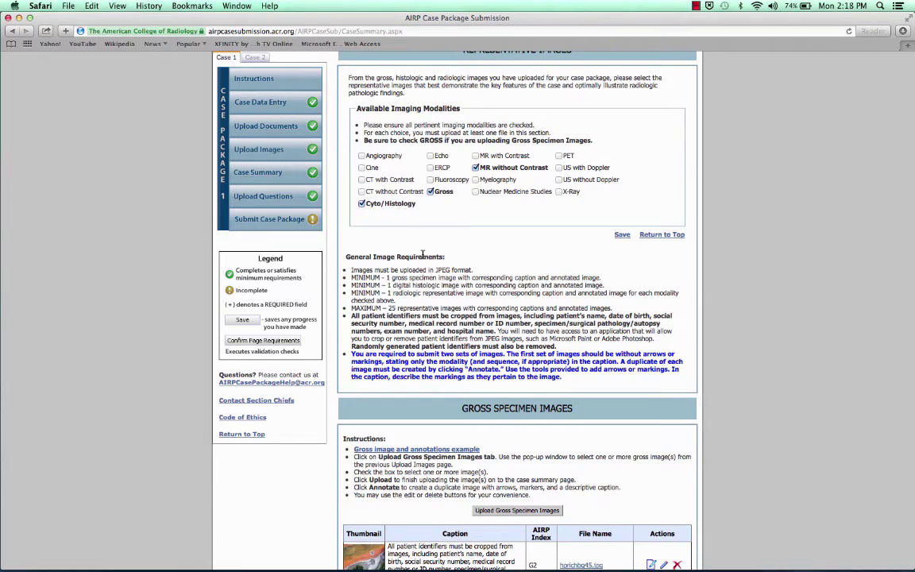
pyautogui.scroll(-3, 422, 254)
pyautogui.scroll(-2, 423, 254)
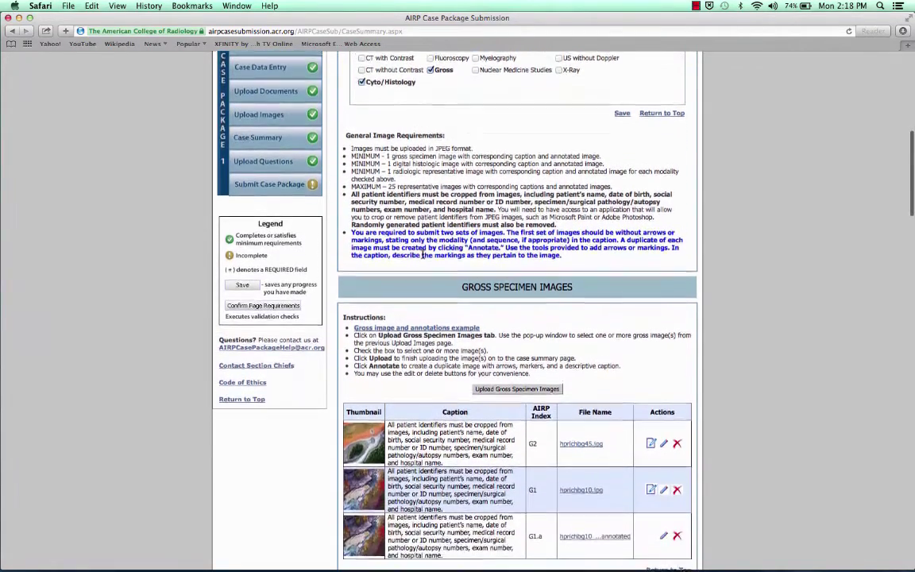
pyautogui.scroll(-1, 423, 255)
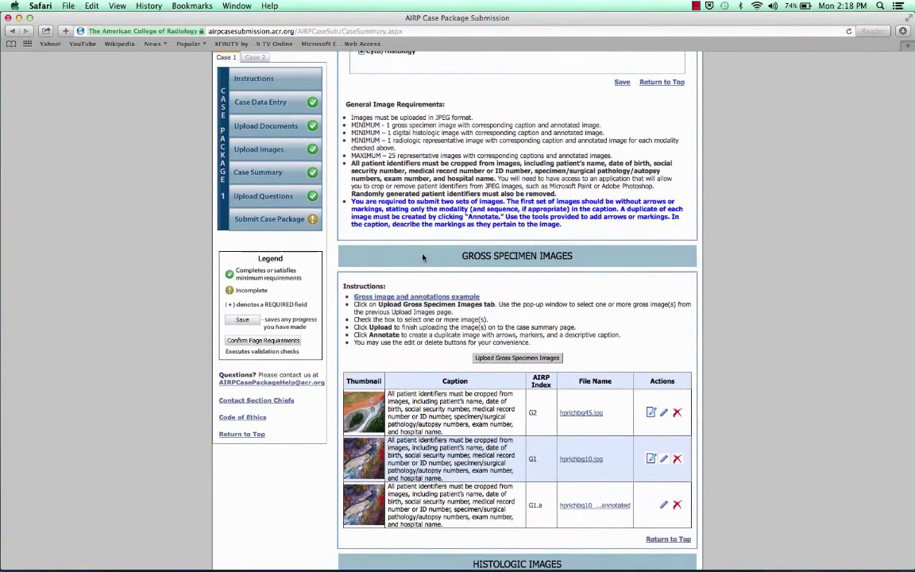
pyautogui.scroll(-1, 422, 256)
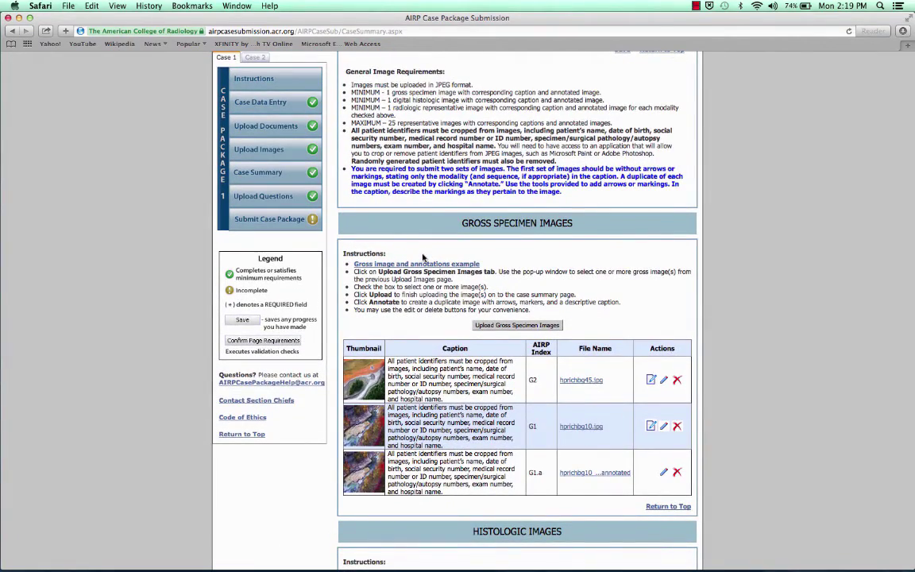
pyautogui.scroll(-1, 423, 256)
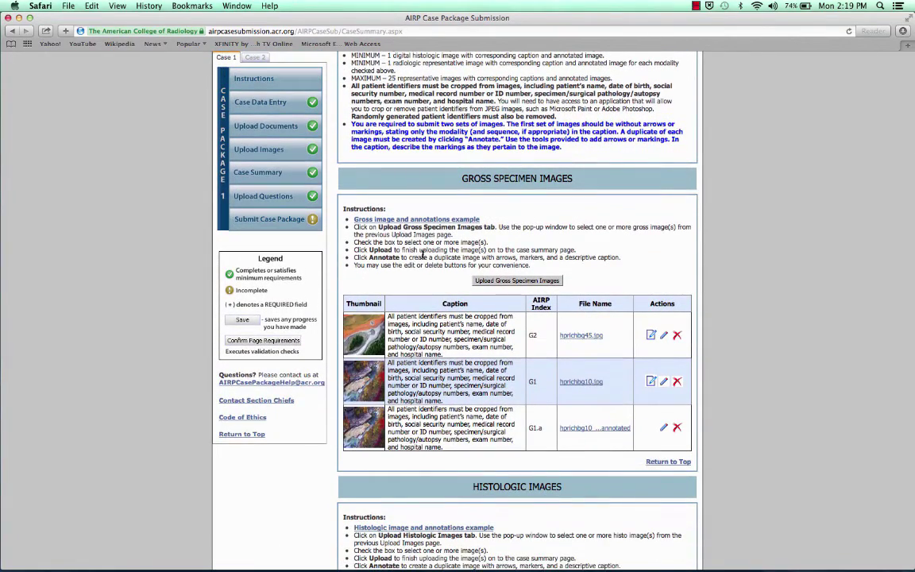
# - Consult the gross image and annotations example PDF, close it and return to the Case Summary page
pyautogui.scroll(-1, 422, 255)
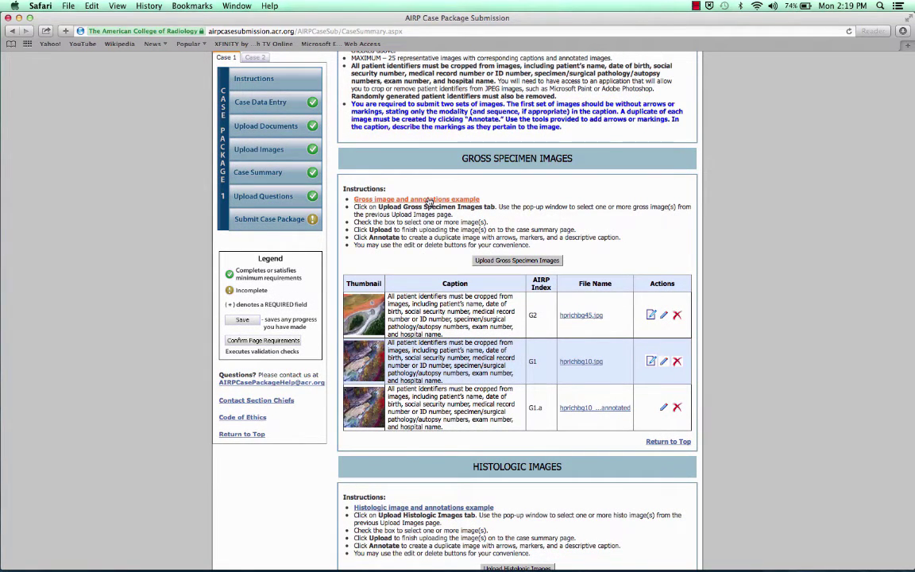
pyautogui.click(387, 199)
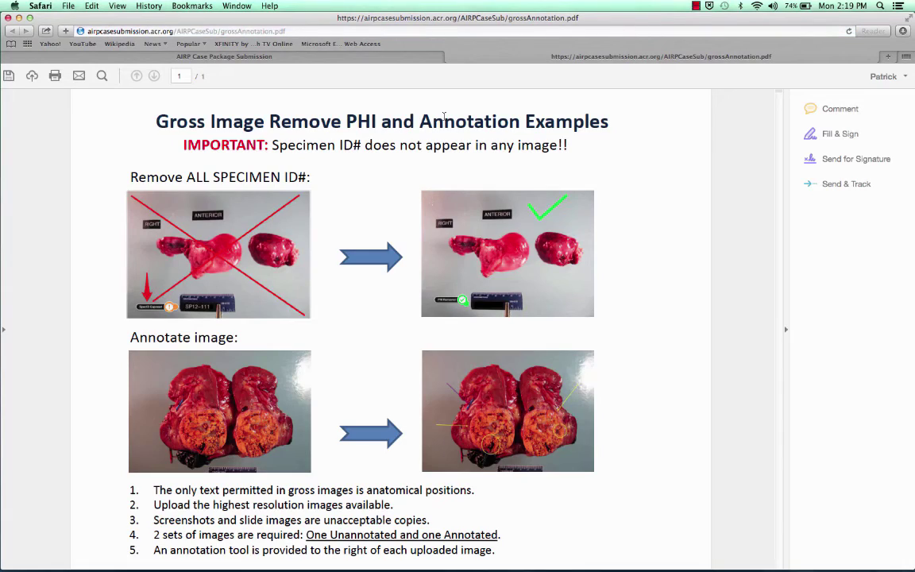
pyautogui.click(451, 57)
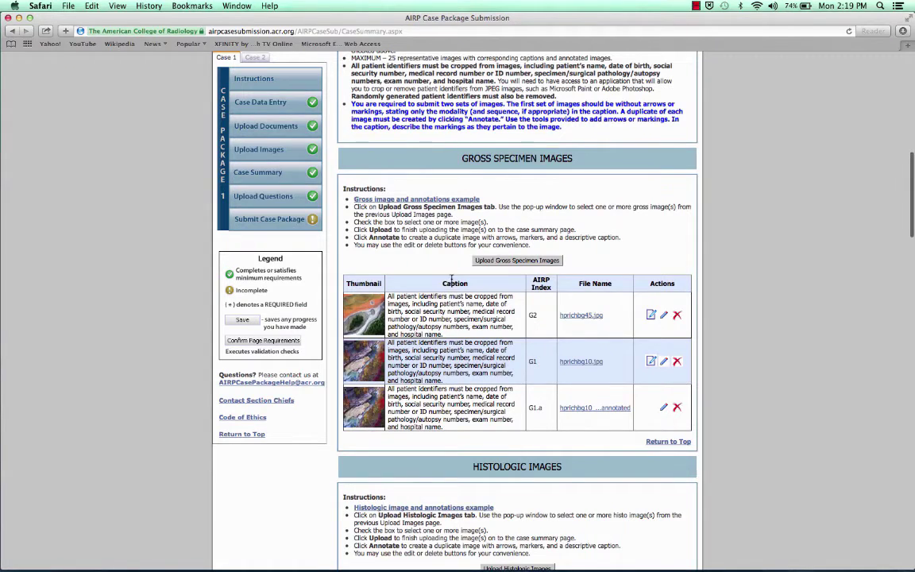
# - Annotate gross specimen image G2 with a yellow arrow, thickness 1, pointing at the small round island, and save the annotated copy
pyautogui.scroll(-2, 454, 294)
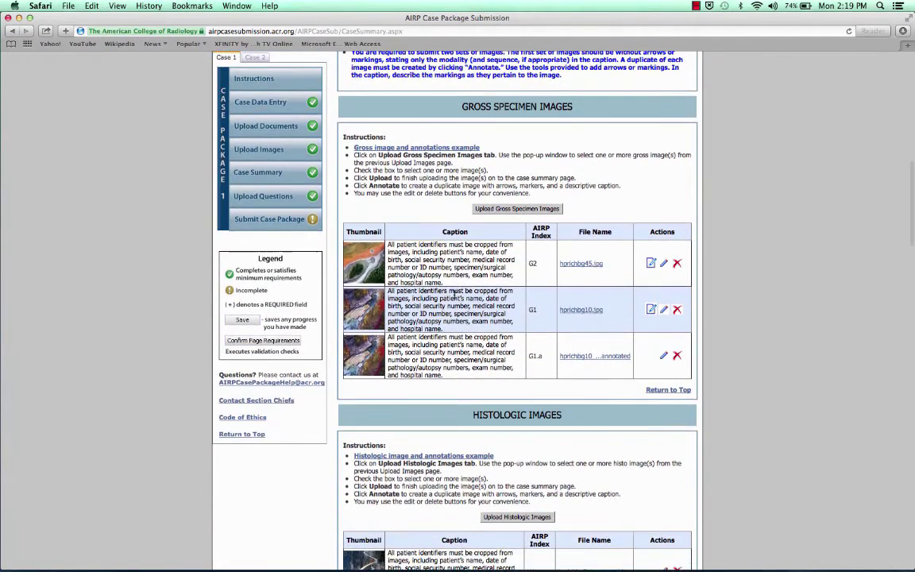
pyautogui.click(650, 264)
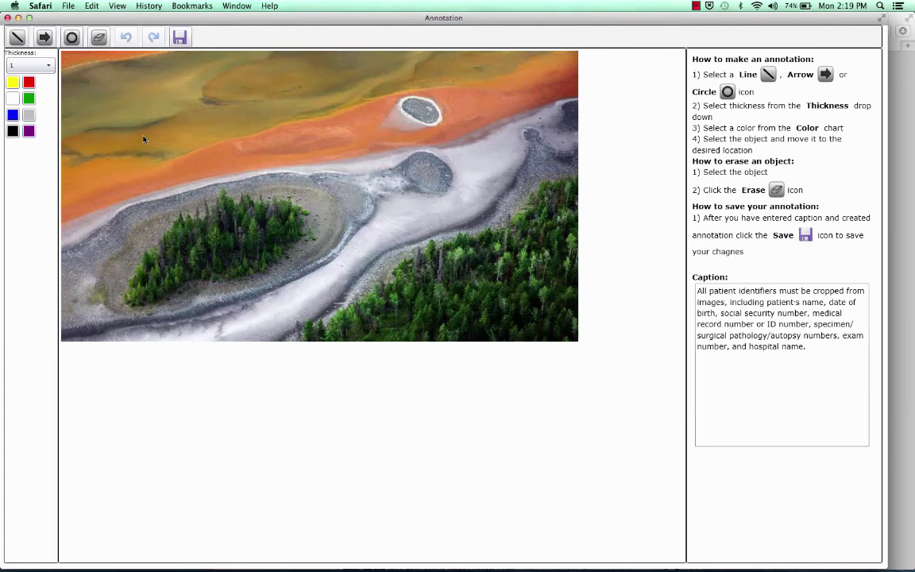
pyautogui.click(44, 38)
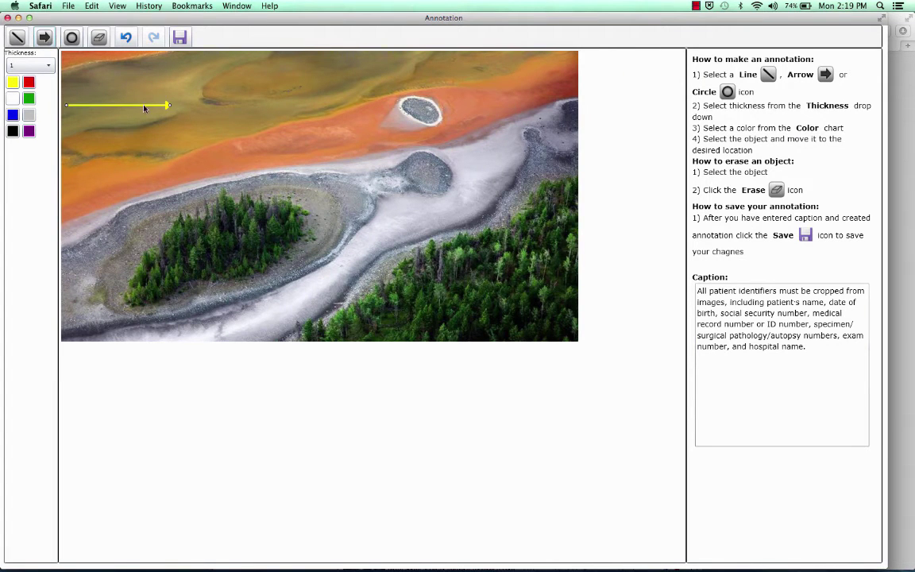
pyautogui.moveTo(143, 108); pyautogui.dragTo(367, 113)
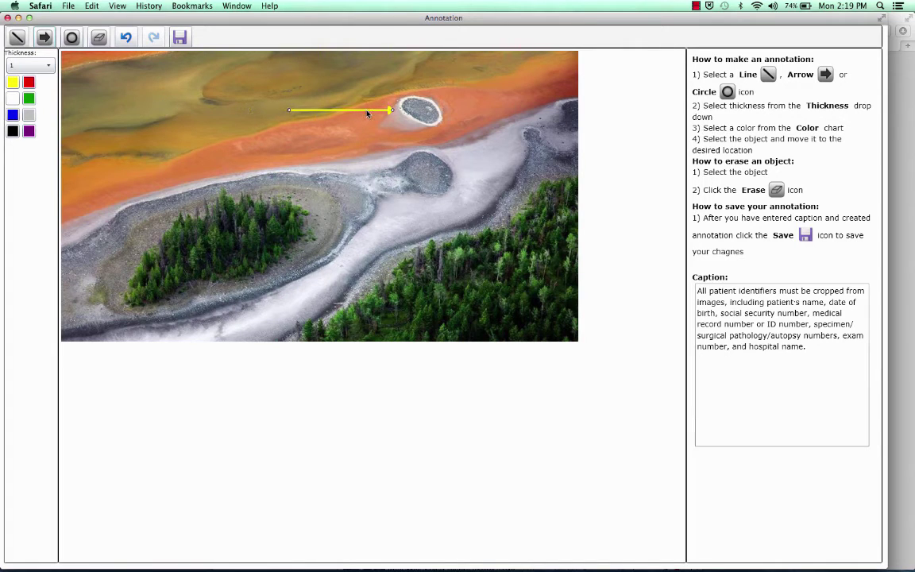
pyautogui.click(189, 44)
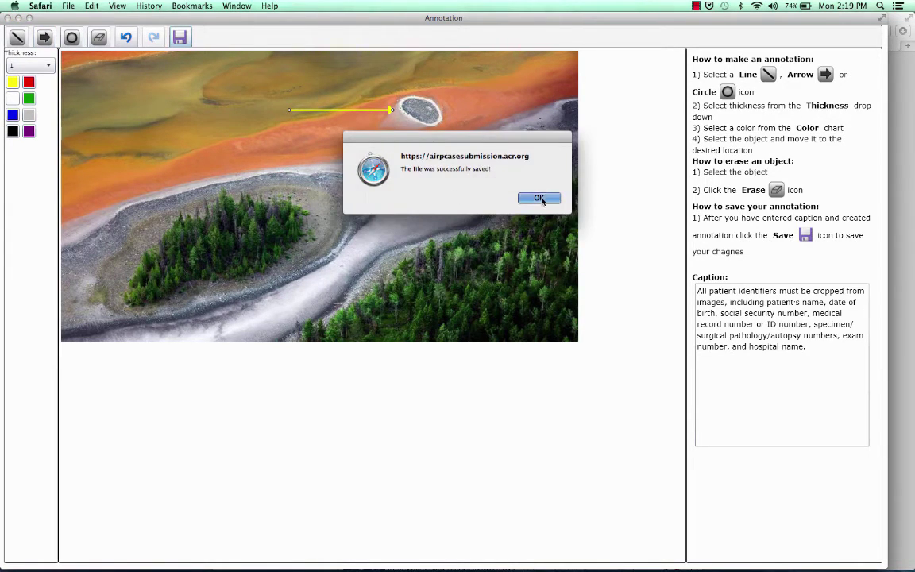
pyautogui.click(539, 197)
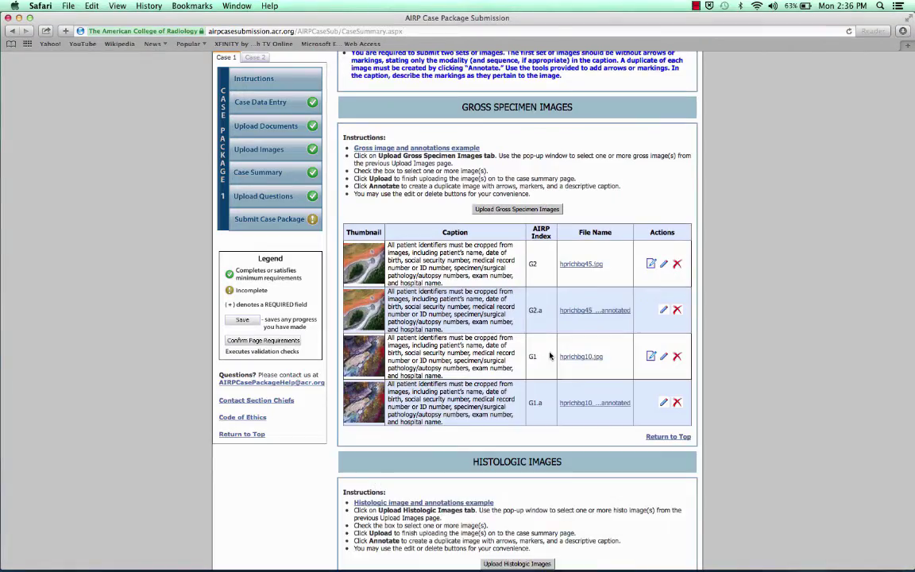
# - Examine the Case Summary's available imaging modalities, the length guidance of each Discussion section, and the Literature References instructions and entries
pyautogui.scroll(4, 549, 355)
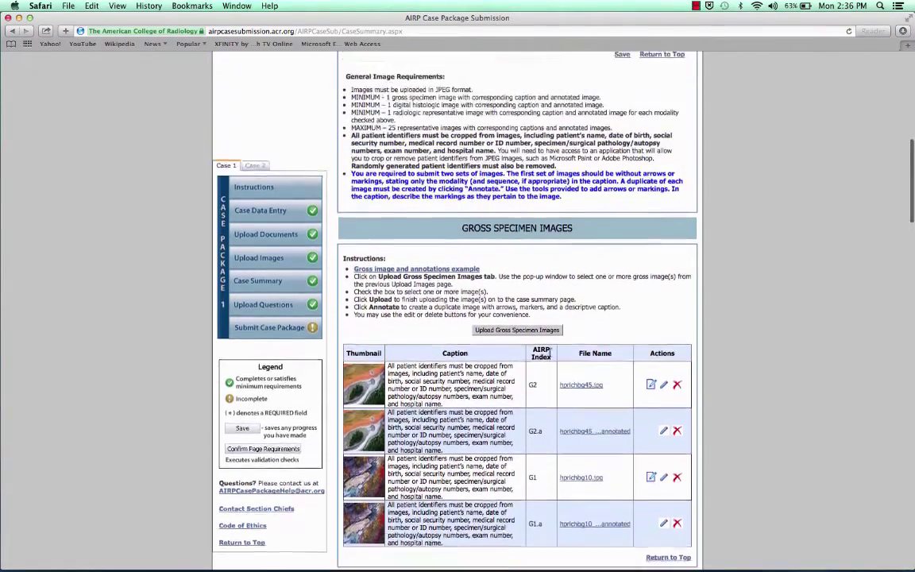
pyautogui.scroll(5, 524, 334)
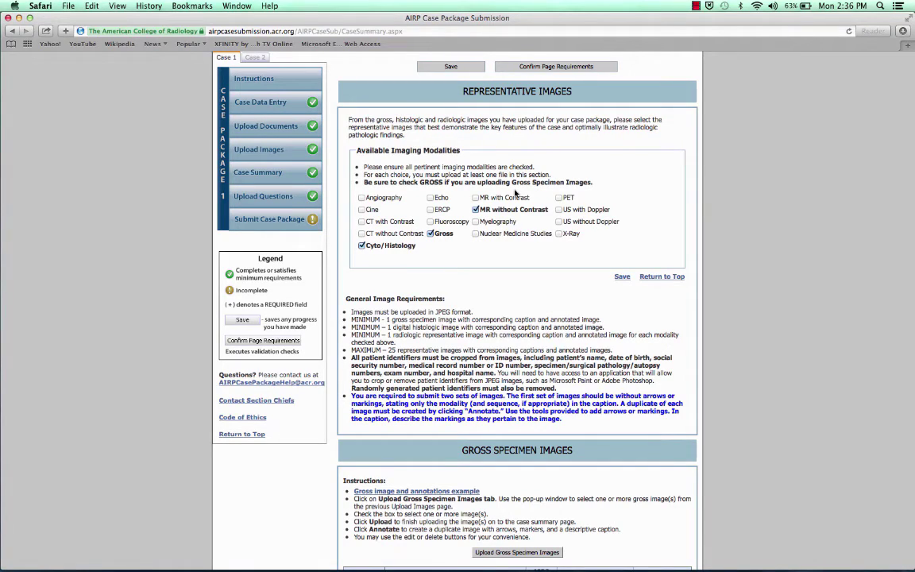
pyautogui.scroll(-20, 515, 193)
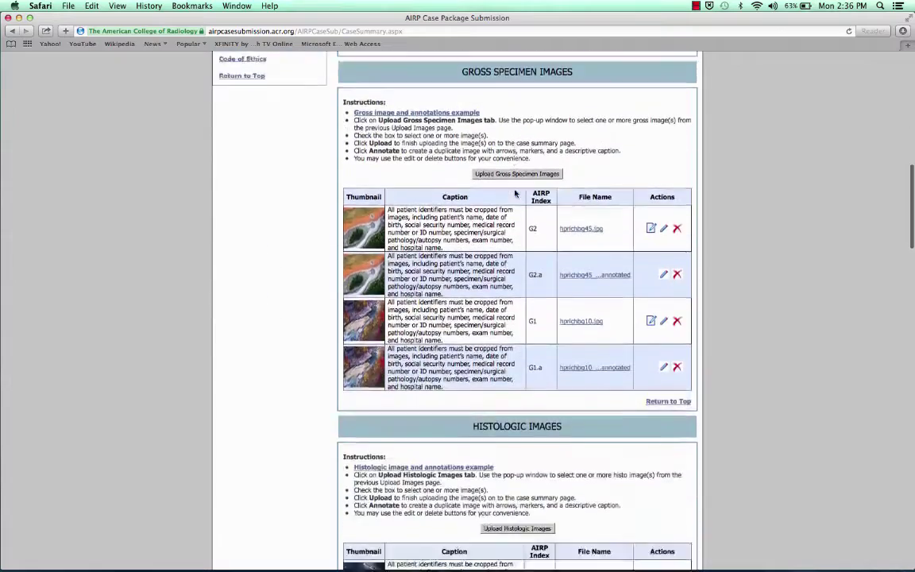
pyautogui.scroll(-10, 515, 192)
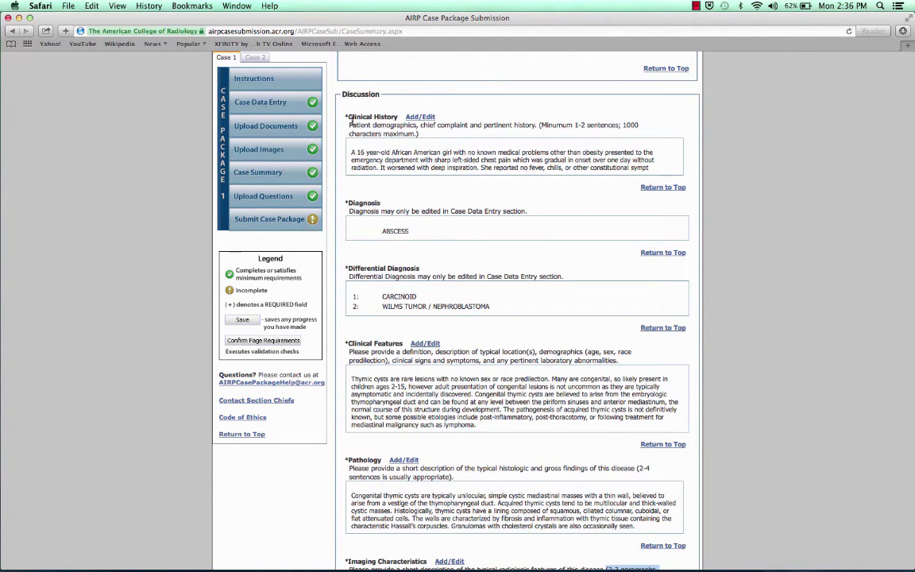
pyautogui.scroll(-5, 532, 309)
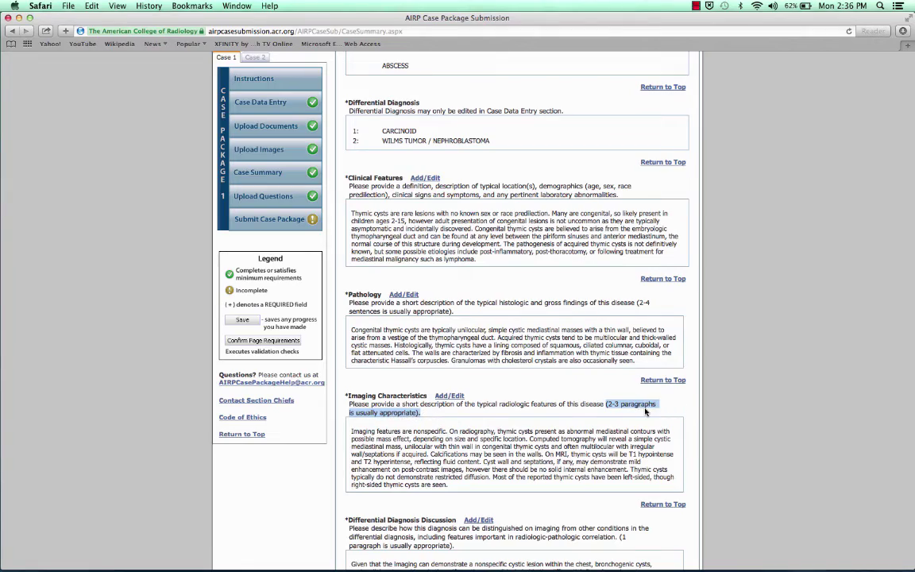
pyautogui.scroll(-6, 644, 410)
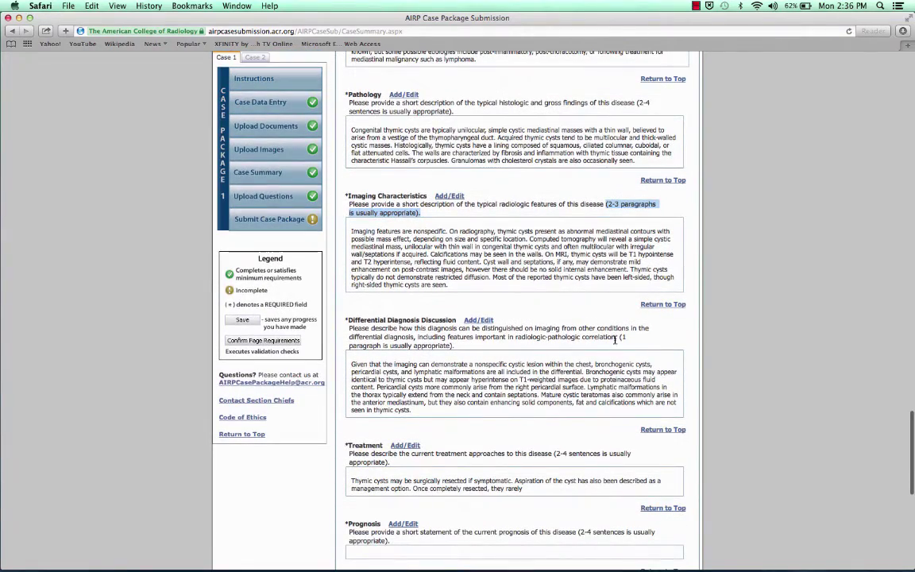
pyautogui.moveTo(615, 345); pyautogui.dragTo(627, 343)
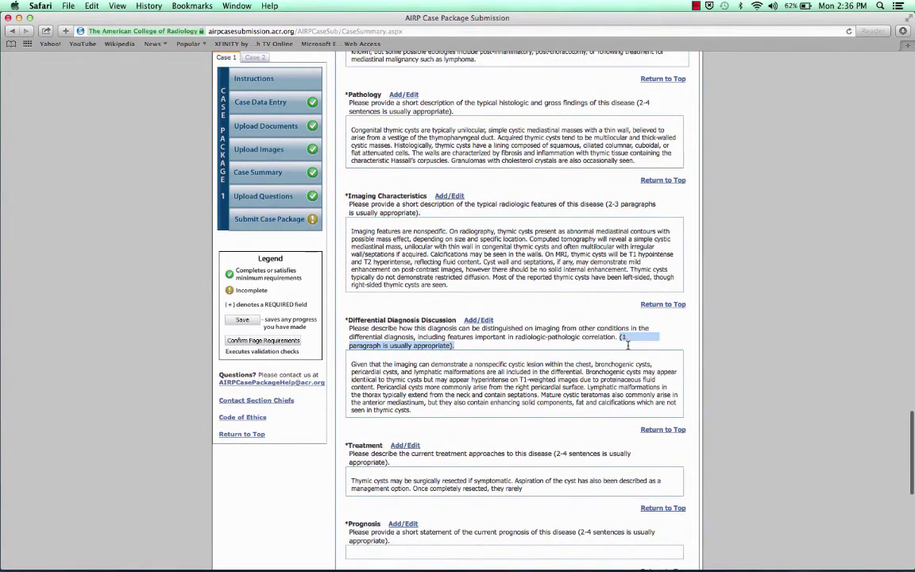
pyautogui.scroll(-10, 516, 421)
pyautogui.scroll(-2, 523, 431)
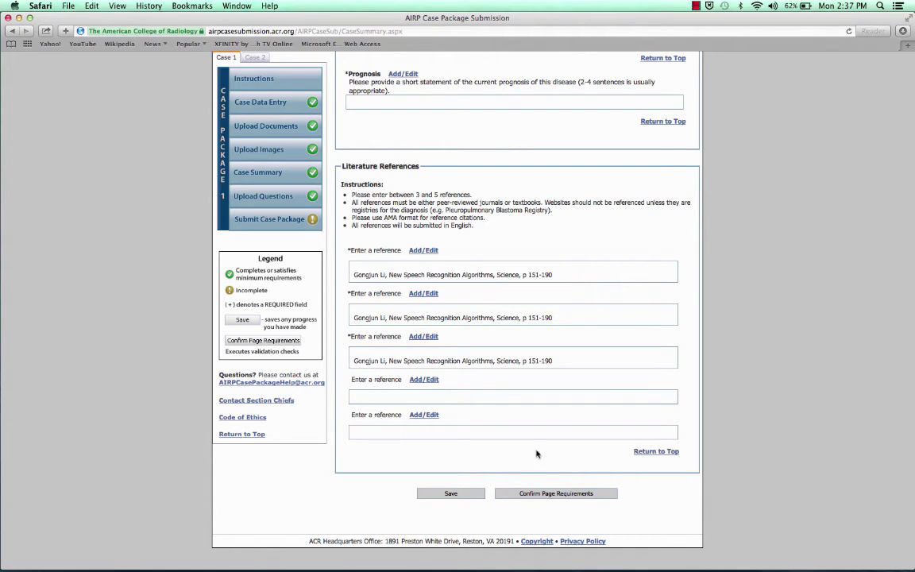
# - Validate the Case Summary against the page requirements and review the error listed beneath the Literature References
pyautogui.click(547, 494)
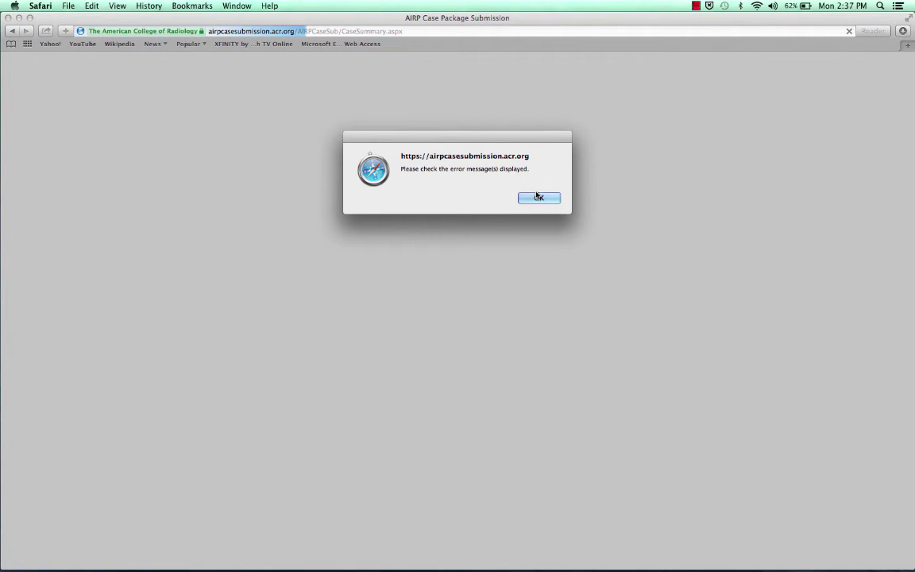
pyautogui.click(533, 197)
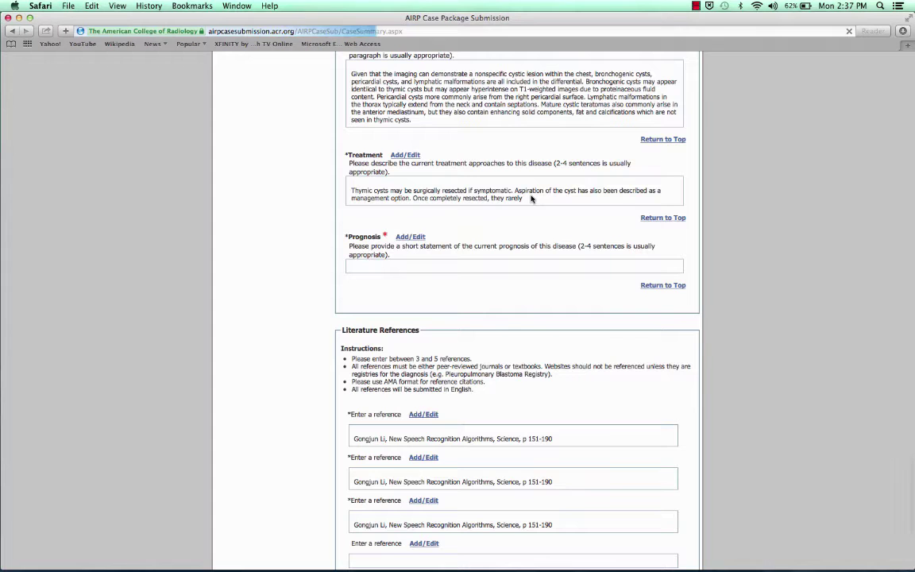
pyautogui.scroll(-5, 508, 374)
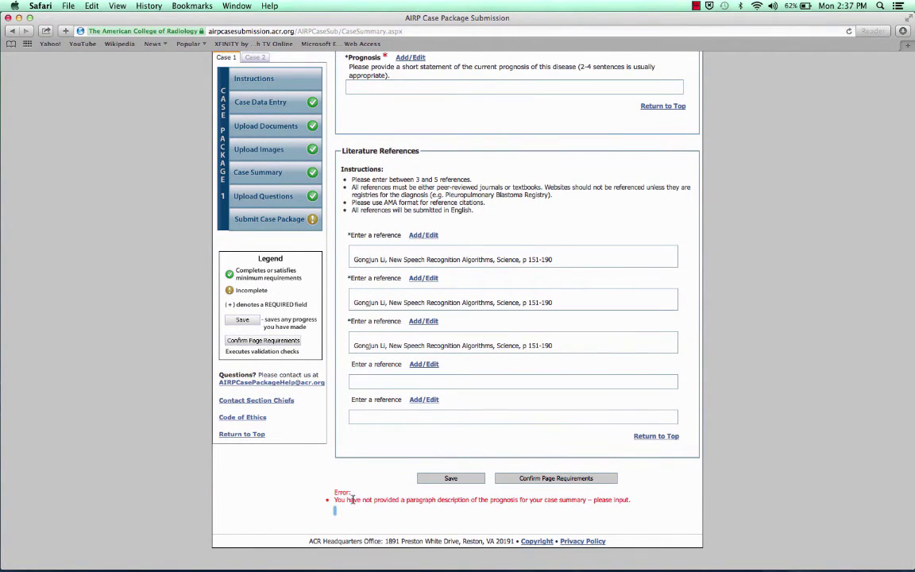
pyautogui.moveTo(314, 500); pyautogui.dragTo(578, 507)
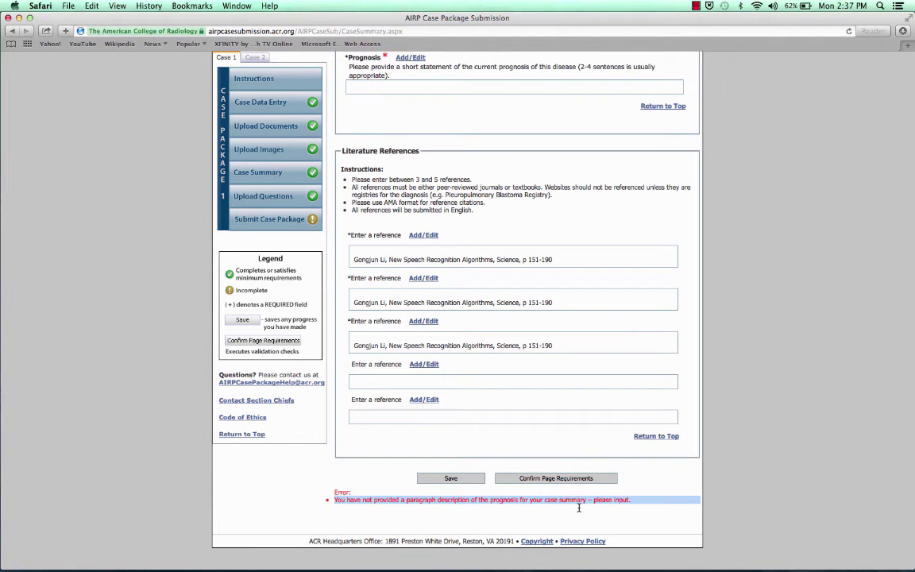
# - Paste the copied text beginning "Thymic cysts may be surgically resected if symptomatic" into the Prognosis section and save the entry
pyautogui.scroll(4, 536, 347)
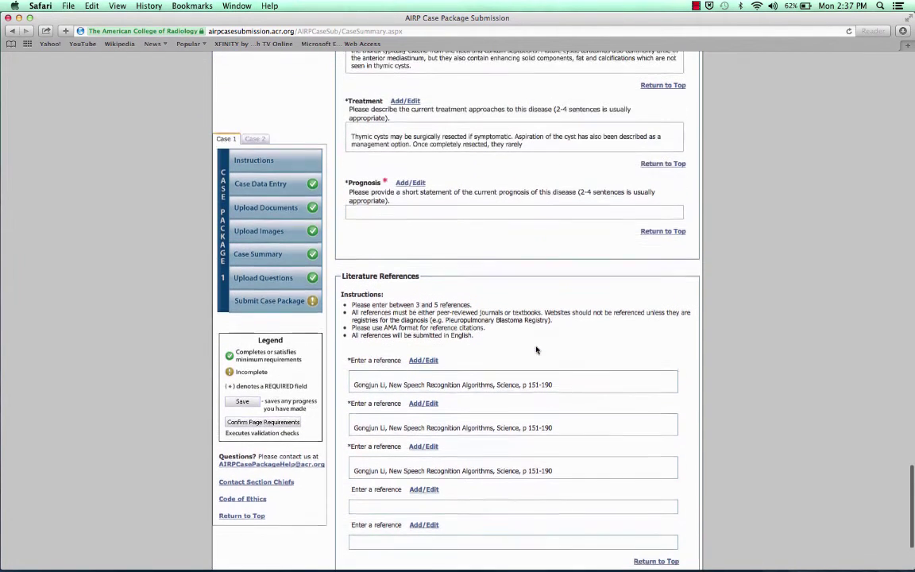
pyautogui.click(413, 185)
pyautogui.rightClick(399, 283)
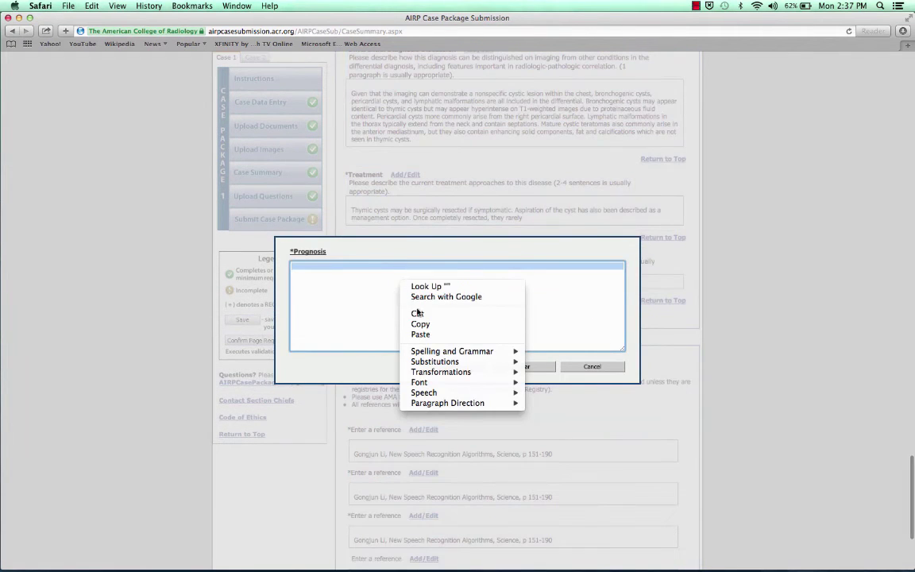
pyautogui.click(419, 335)
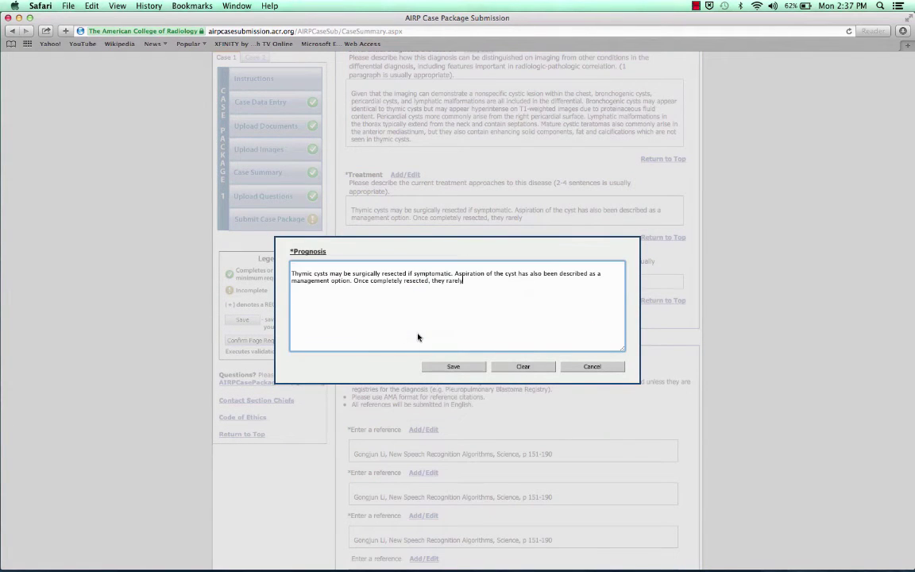
pyautogui.click(453, 367)
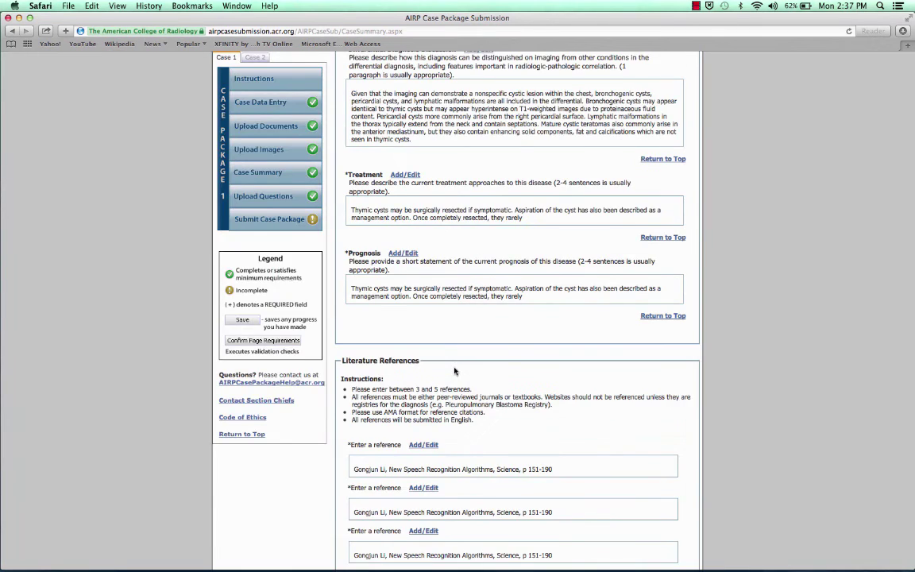
# - Confirm the Case Summary's page requirements again with the Prognosis filled in, and acknowledge the validation message
pyautogui.scroll(-5, 453, 368)
pyautogui.click(554, 493)
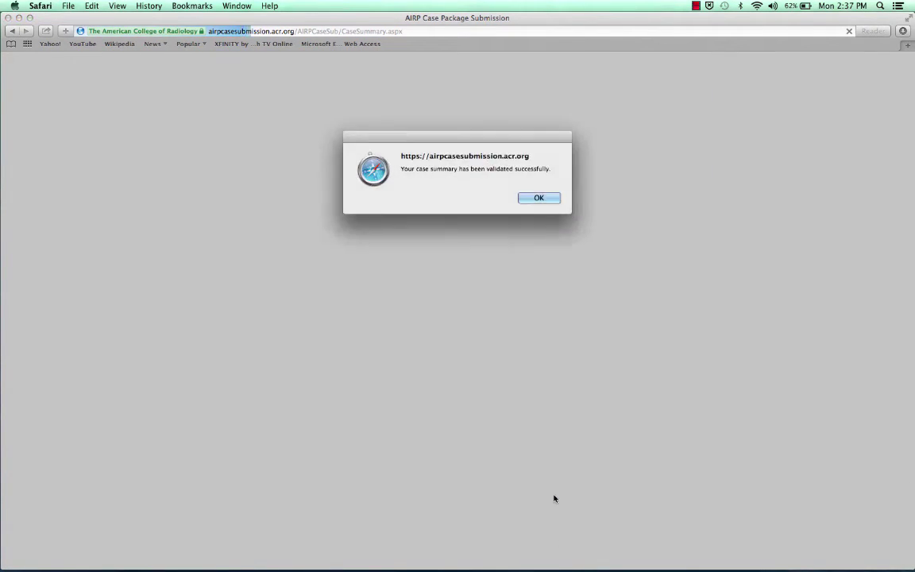
pyautogui.click(540, 200)
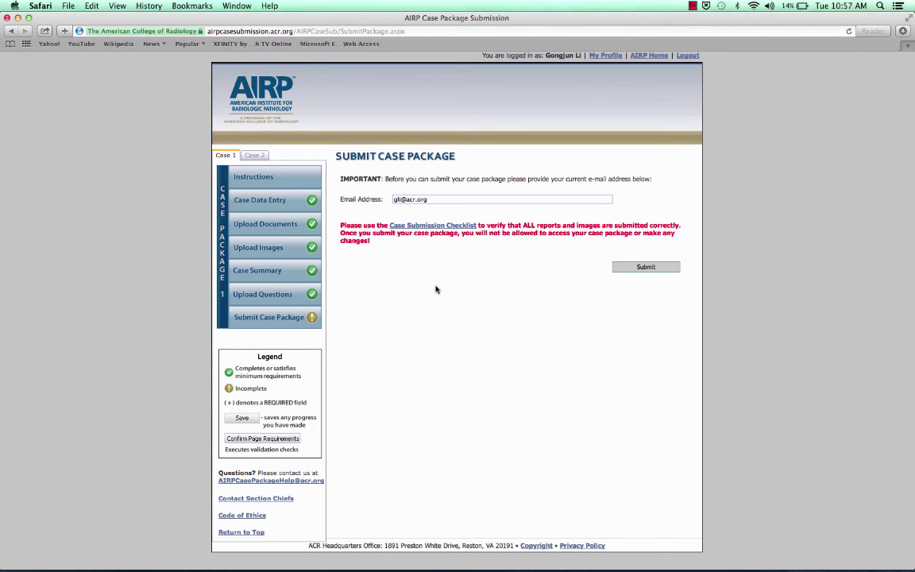
# - Read through the Case Submission Checklist PDF, close it and return to the Submit Case Package page
pyautogui.click(435, 227)
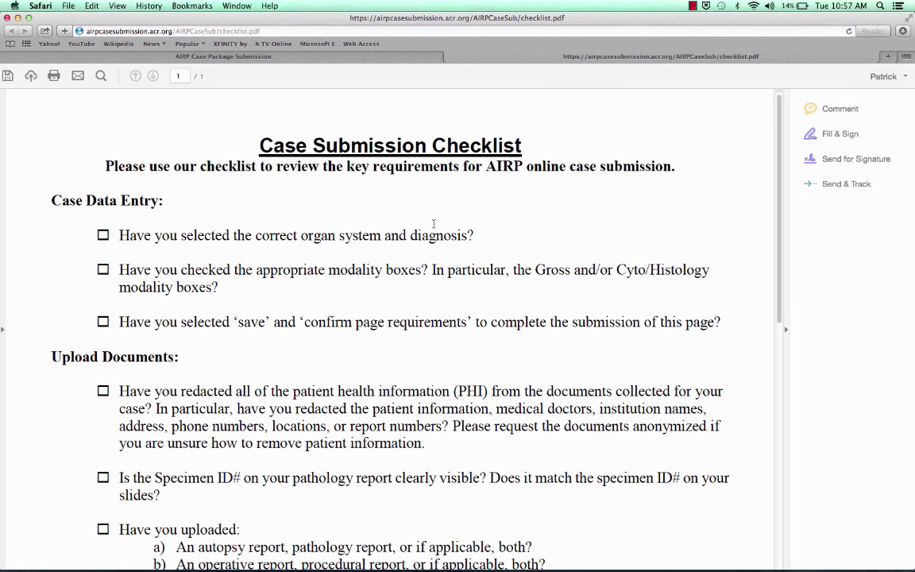
pyautogui.moveTo(779, 159); pyautogui.dragTo(783, 401)
pyautogui.press('Home')
pyautogui.click(449, 56)
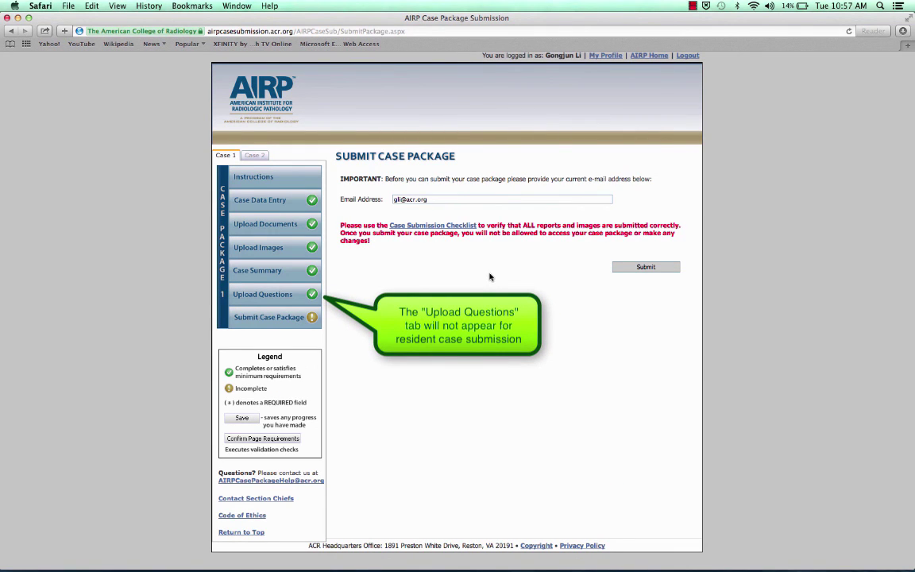
# - Submit case package 1 with the e-mail address already filled in, and accept the confirmation and completion messages
pyautogui.click(640, 268)
pyautogui.click(540, 198)
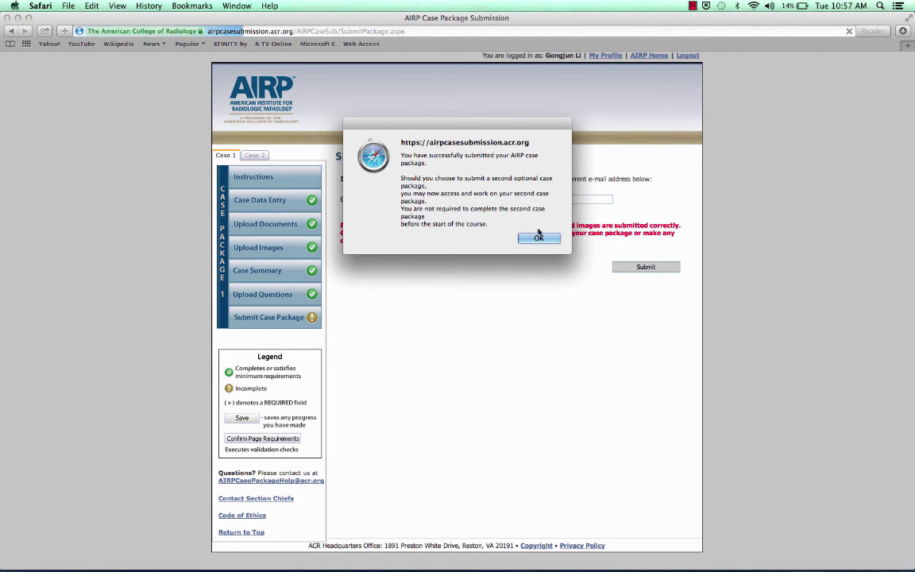
pyautogui.click(536, 240)
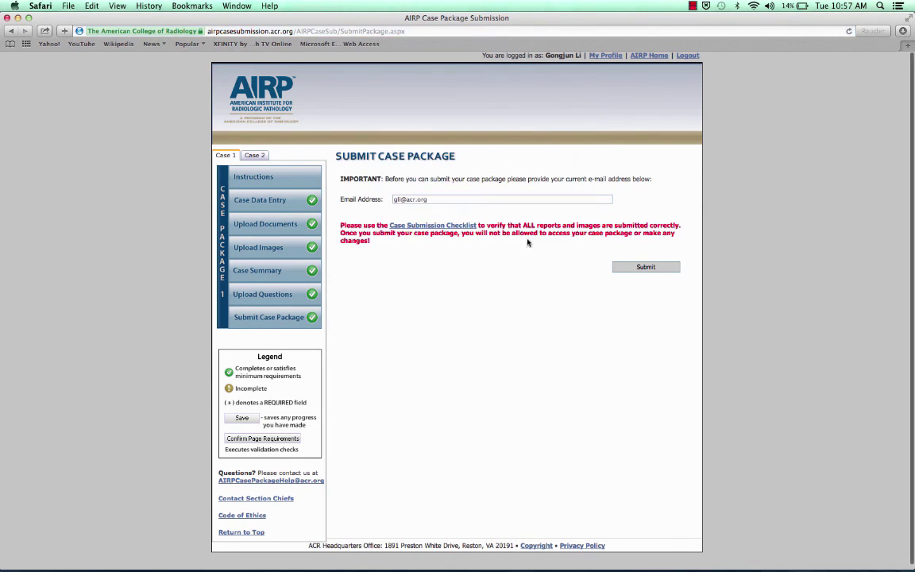
# - Go to the submitted case's Case Data Entry page and locate the option to print the Verification/Consent Form
pyautogui.click(266, 201)
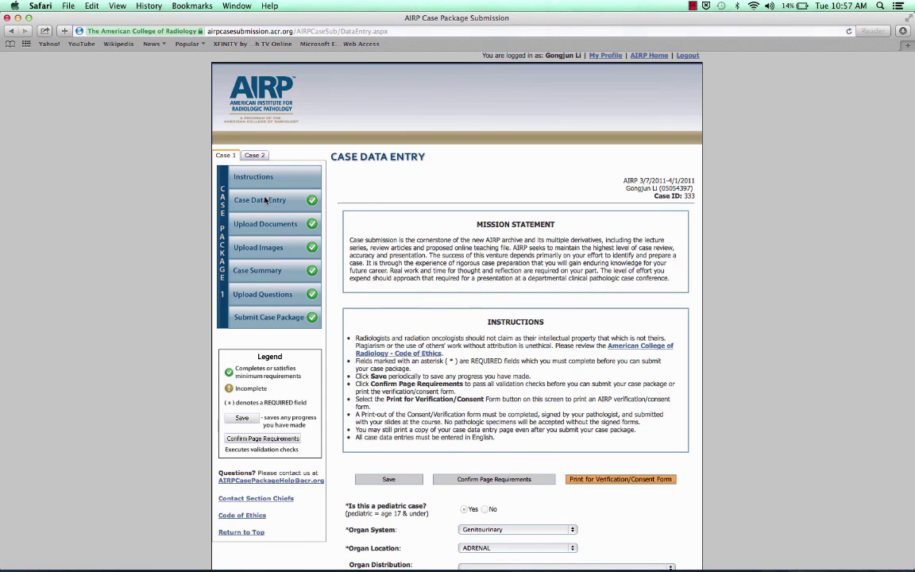
pyautogui.scroll(-2, 620, 326)
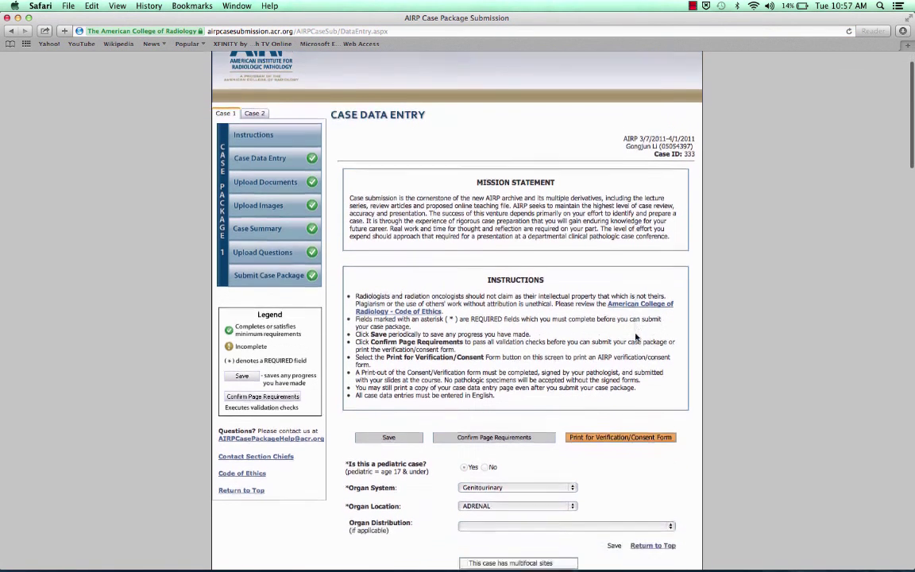
pyautogui.scroll(-2, 635, 337)
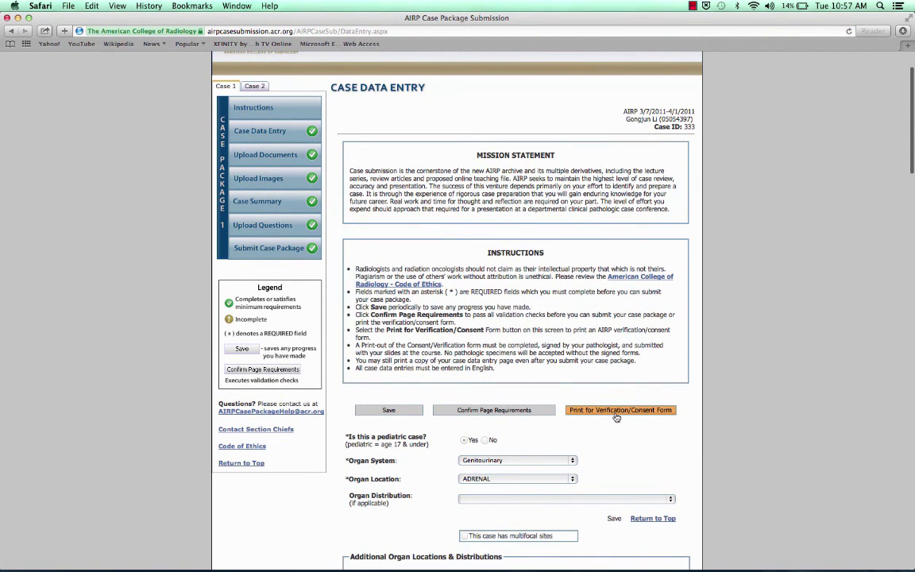